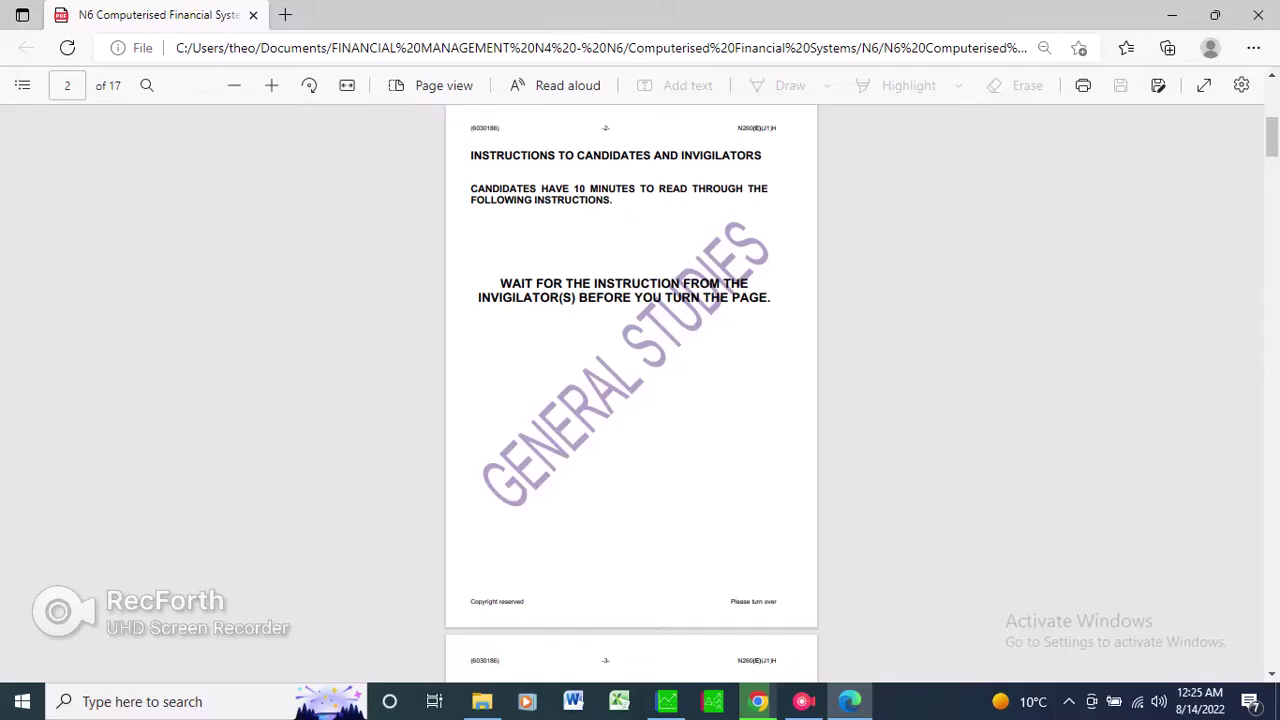
Scroll the exam PDF to page 3's instructions and information (3 hours, 200 marks).
scroll(631, 390, "down", 3)
scroll(631, 390, "down", 3)
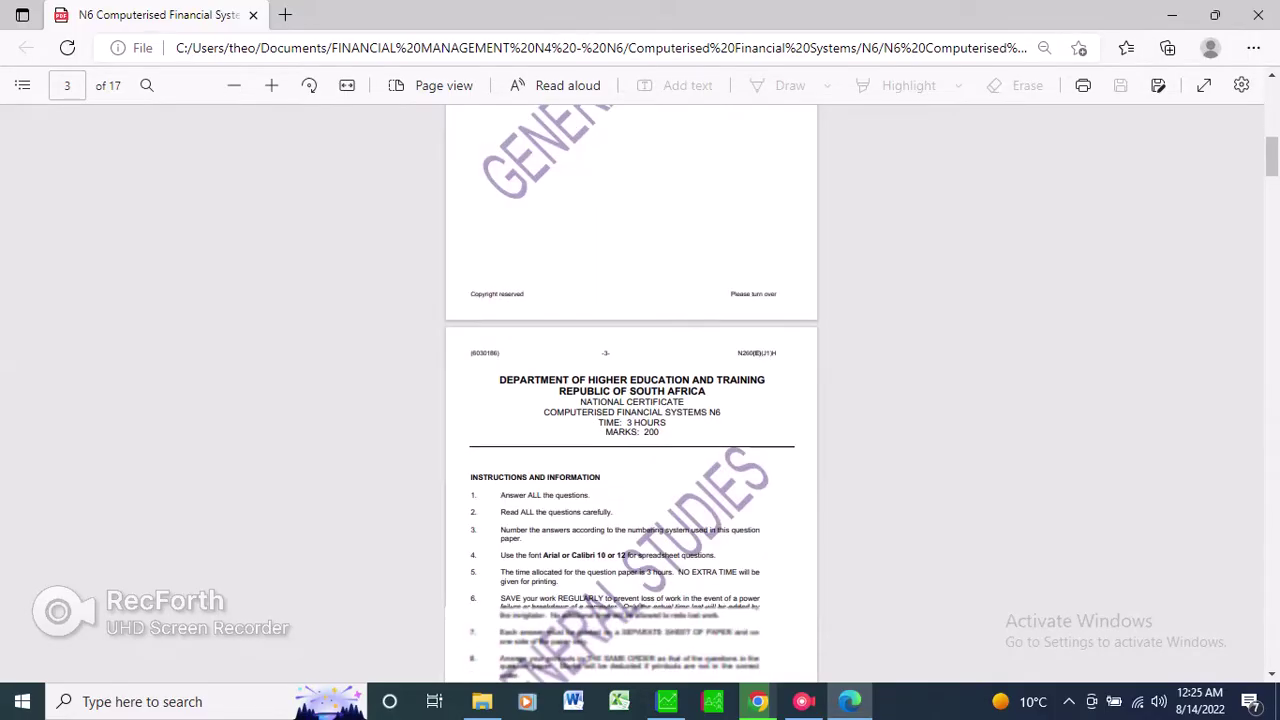
scroll(631, 390, "down", 5)
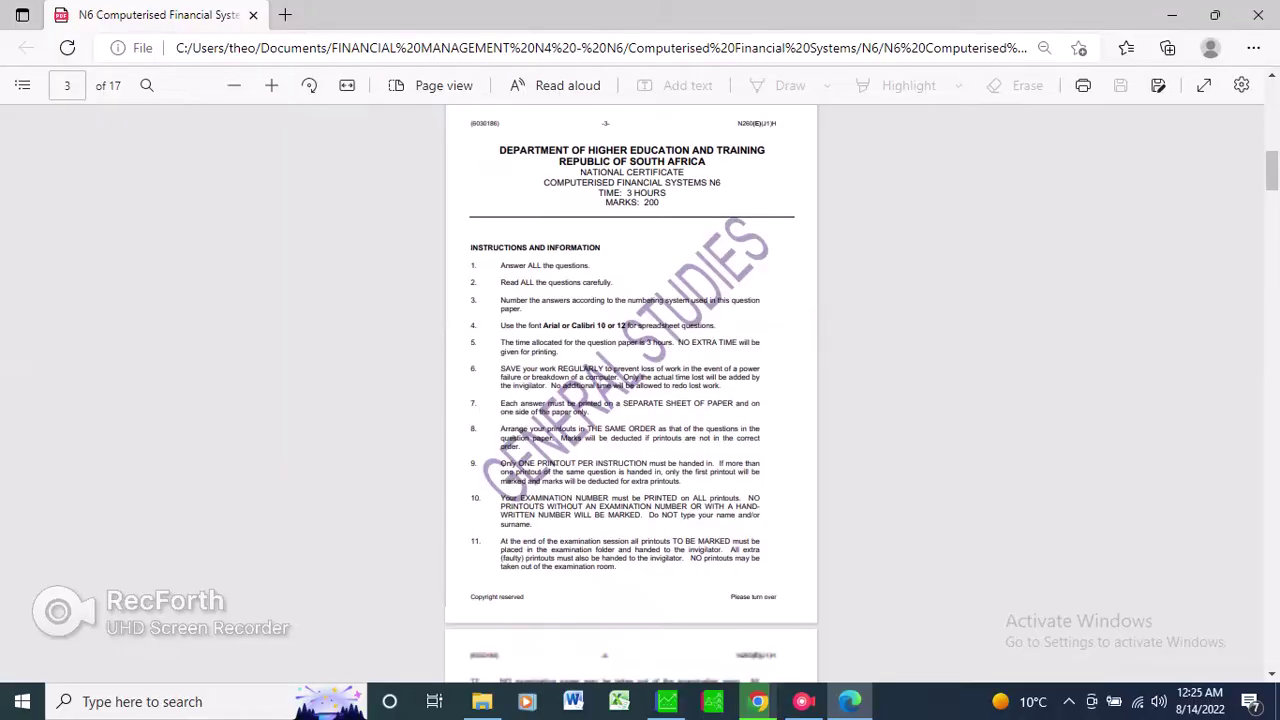
scroll(631, 390, "down", 2)
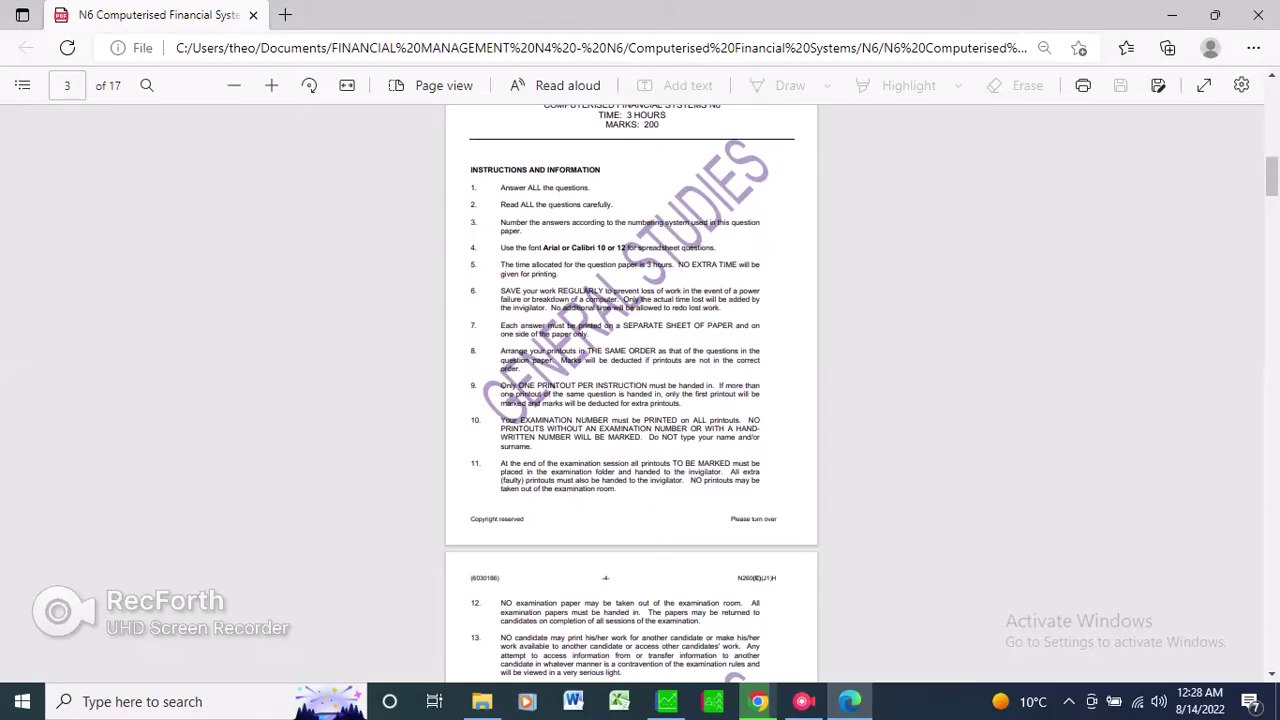
Scroll the exam PDF to page 5's Question 1 setup box for company SALLY.
scroll(631, 390, "down", 3)
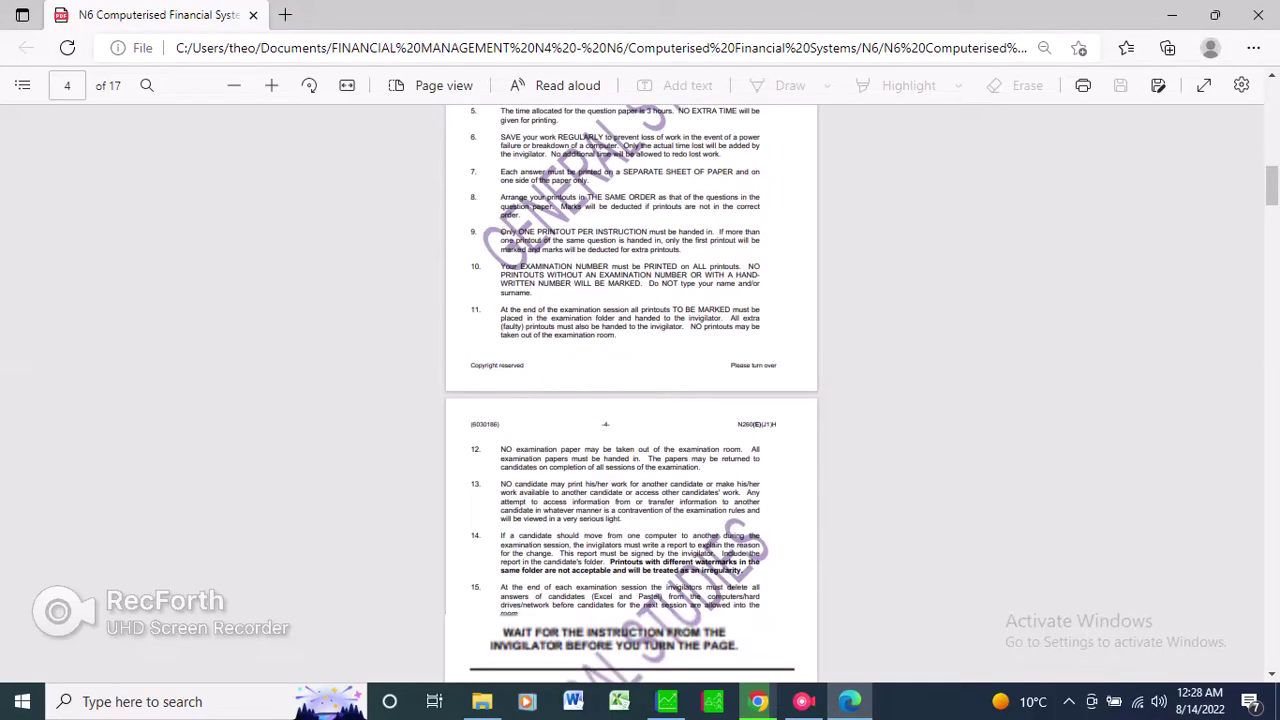
scroll(631, 390, "down", 2)
scroll(631, 390, "down", 5)
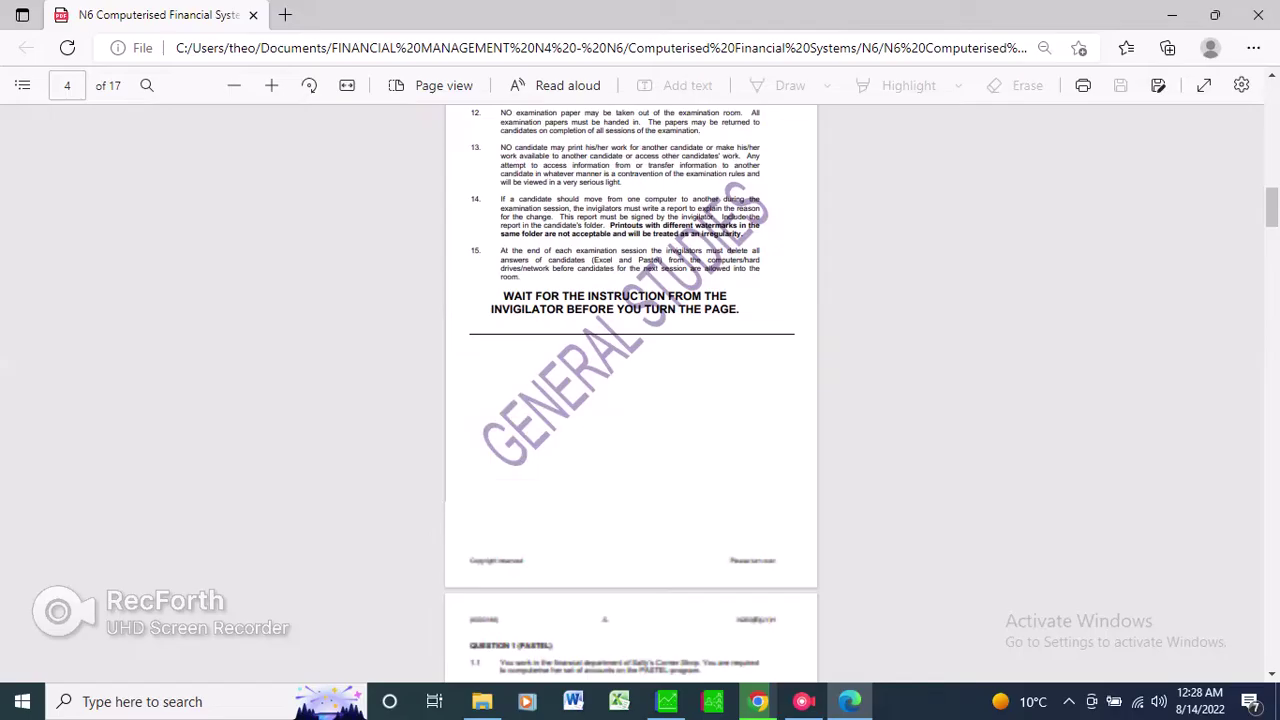
scroll(631, 390, "down", 1)
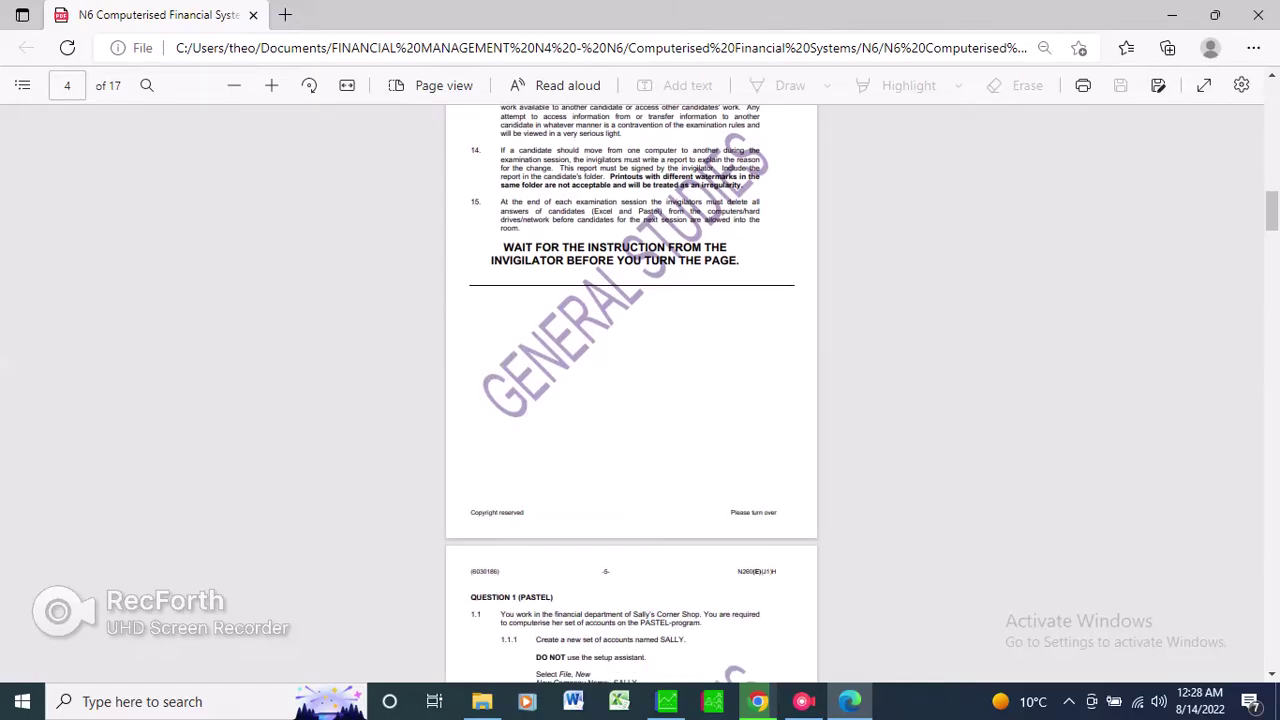
scroll(631, 390, "down", 1)
scroll(631, 390, "down", 3)
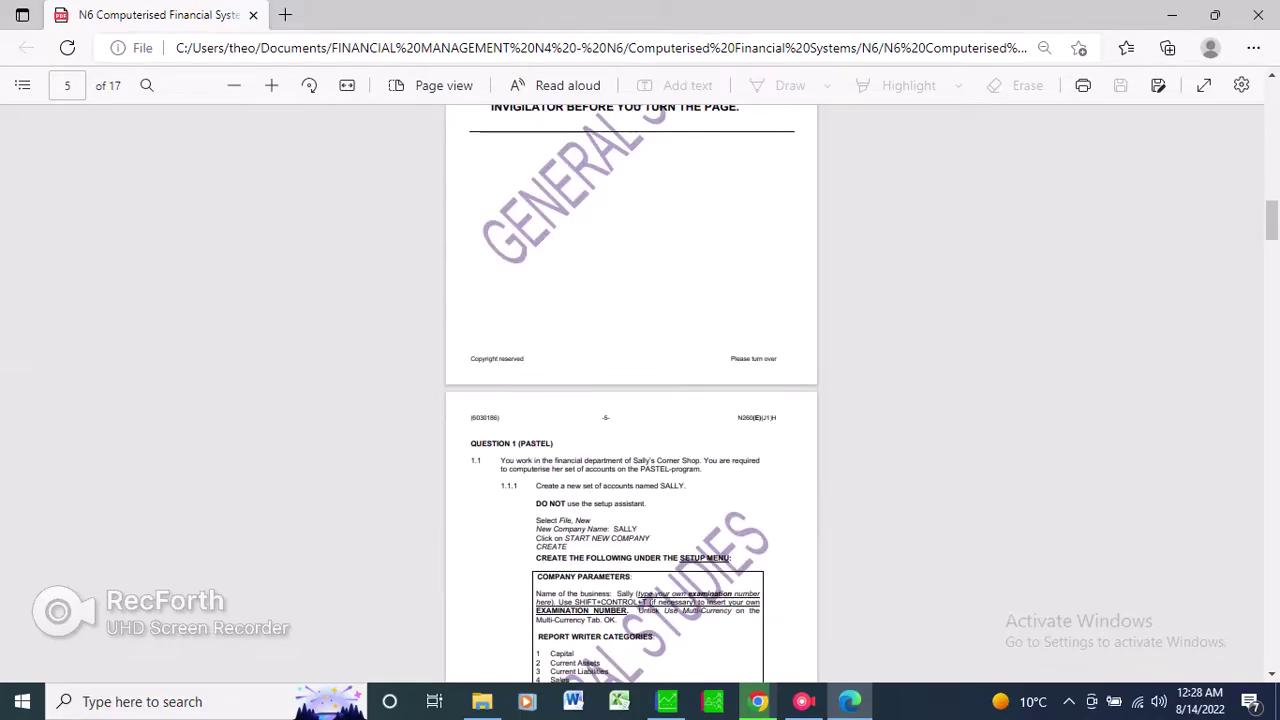
scroll(631, 390, "down", 5)
scroll(631, 390, "down", 2)
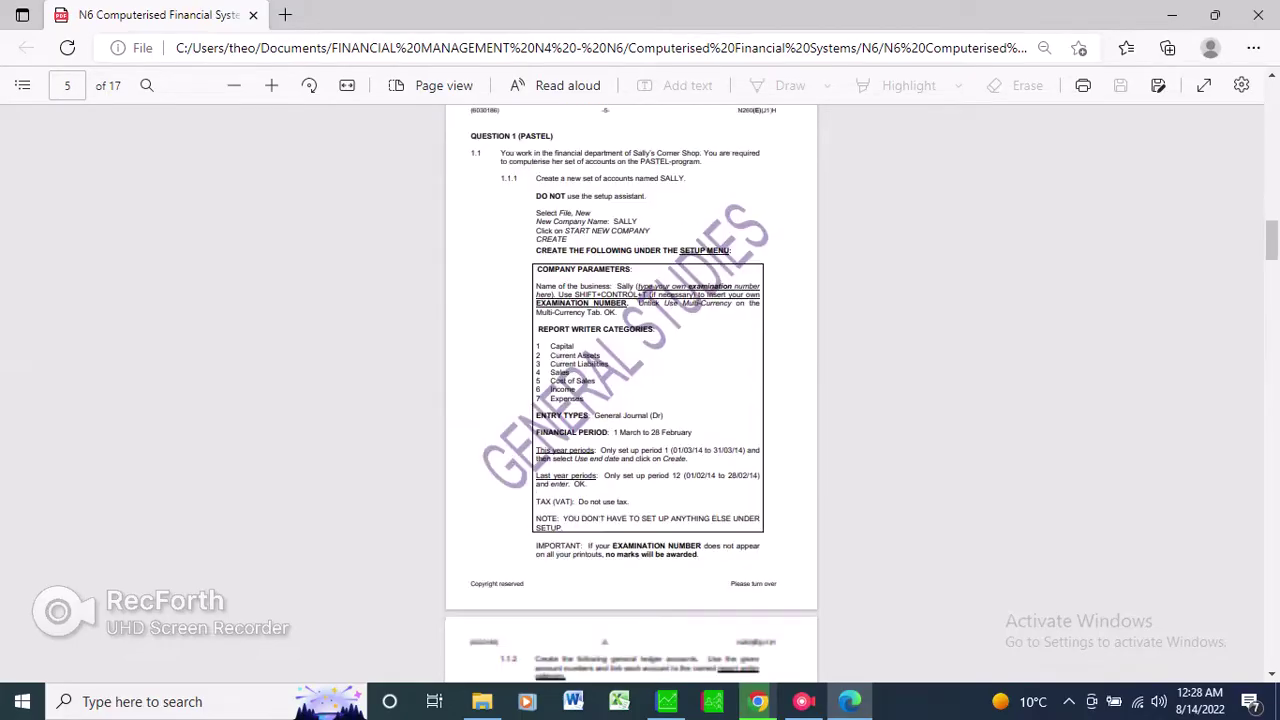
scroll(631, 390, "up", 2)
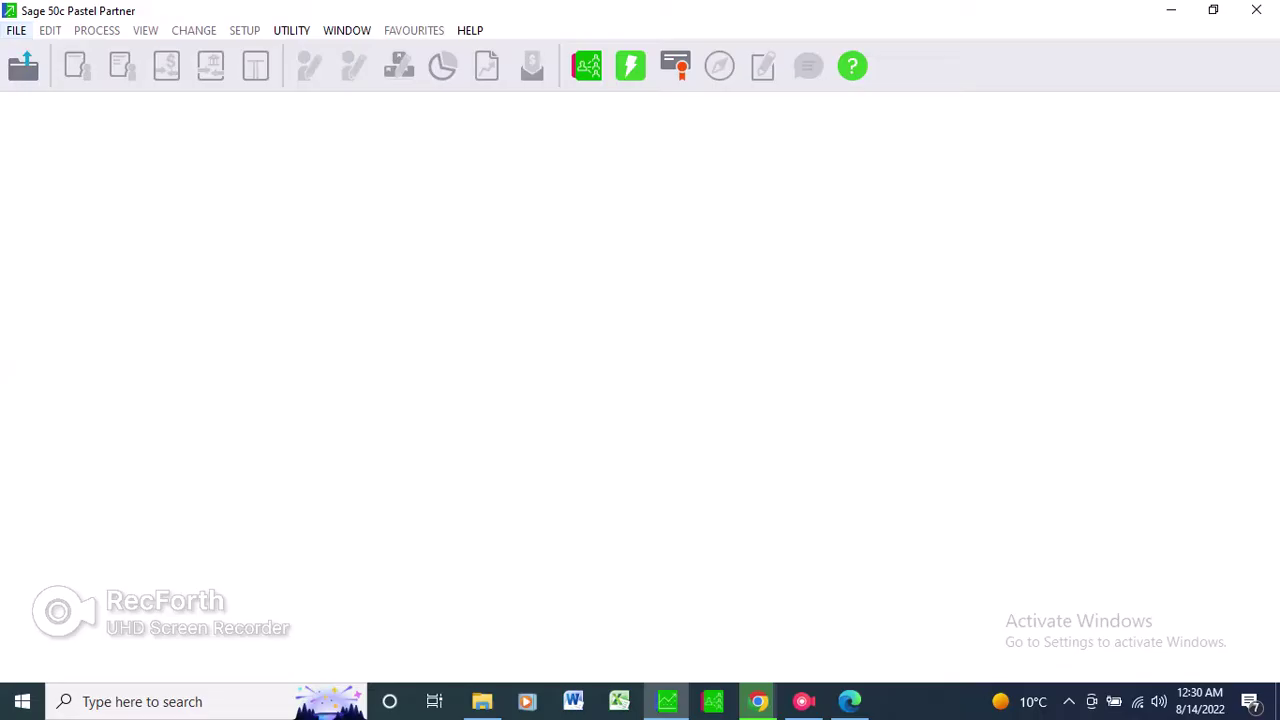
Choose New from the FILE menu to start a new company.
key("alt+f")
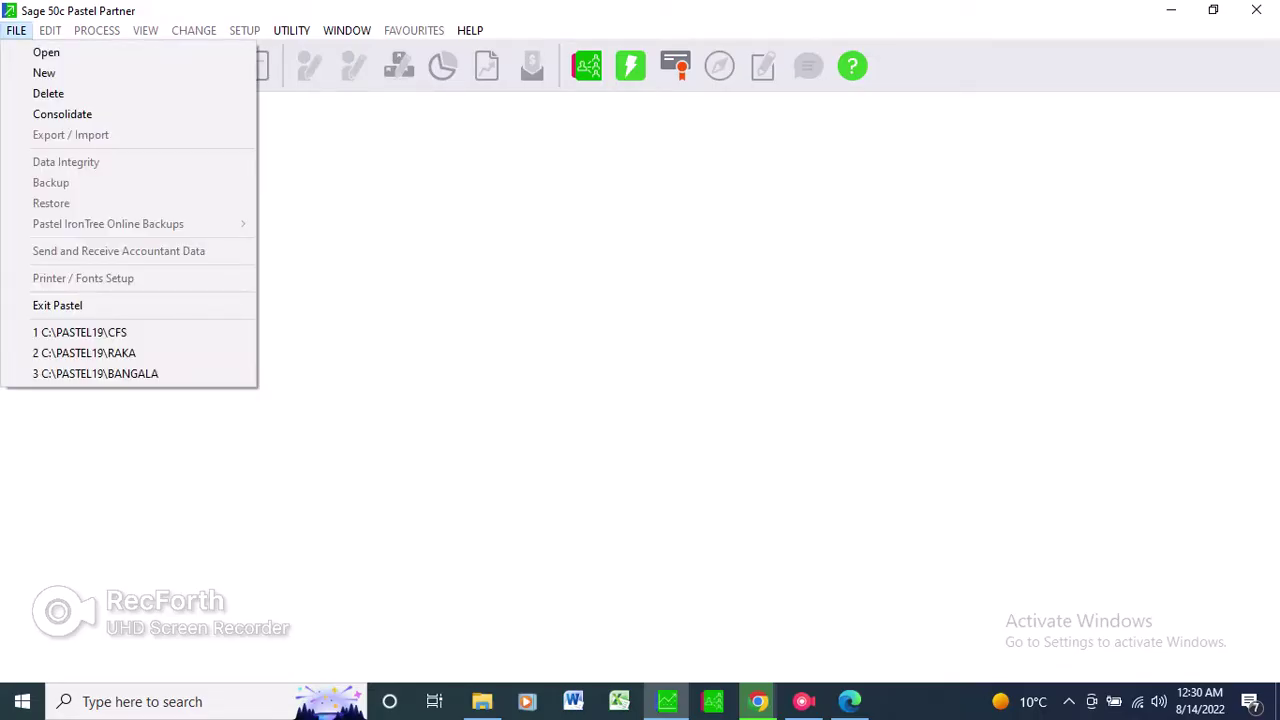
key("Return")
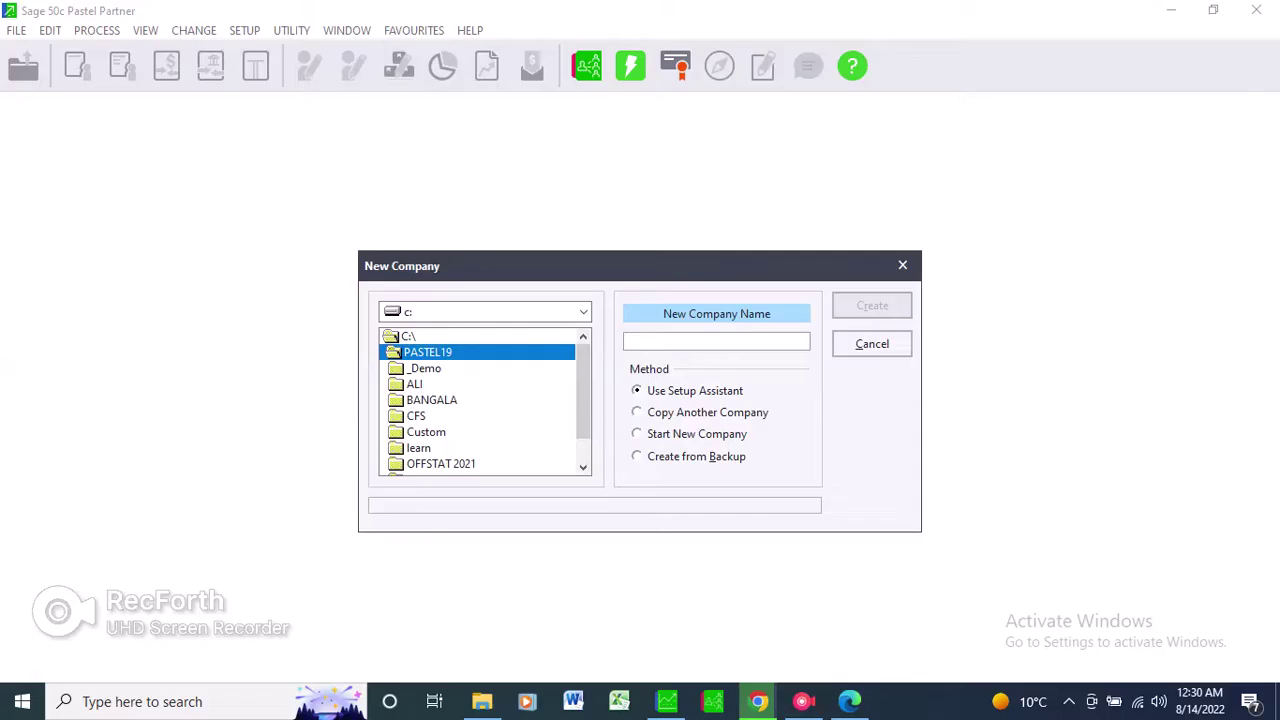
Create a new company named SALLY using Start New Company, without the assistant.
left_click(690, 434)
left_click(716, 341)
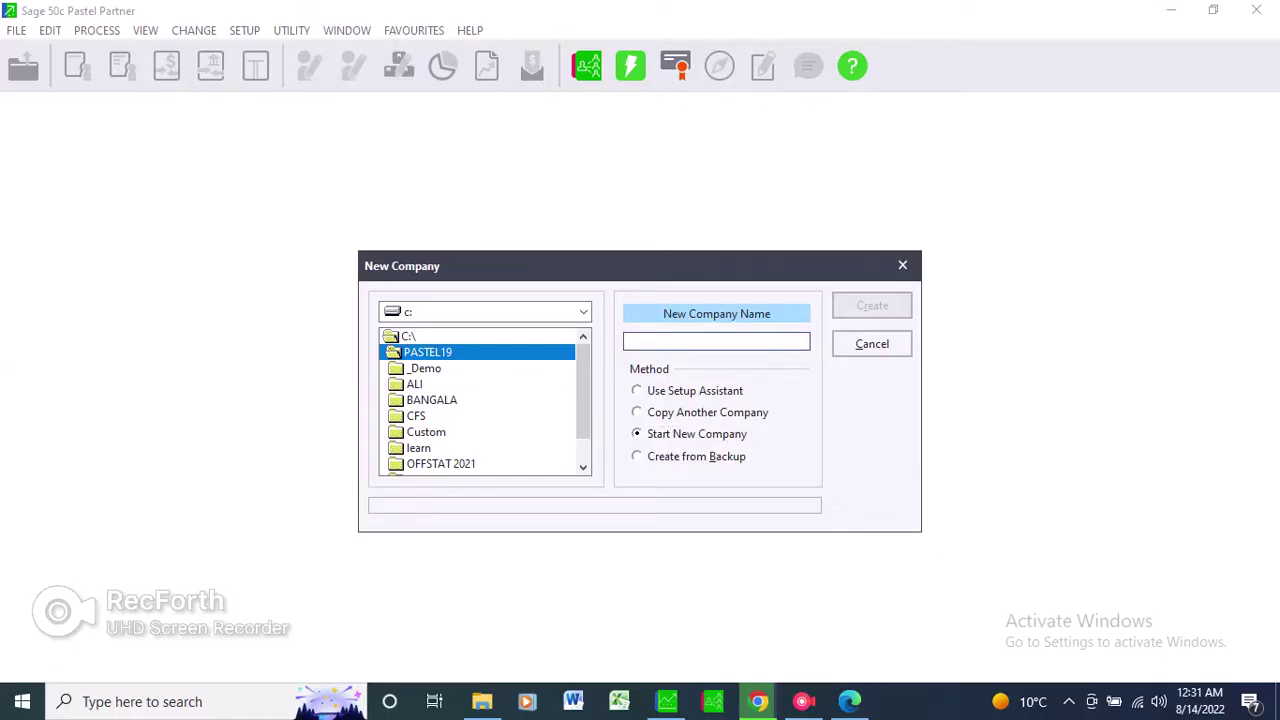
type("SALL")
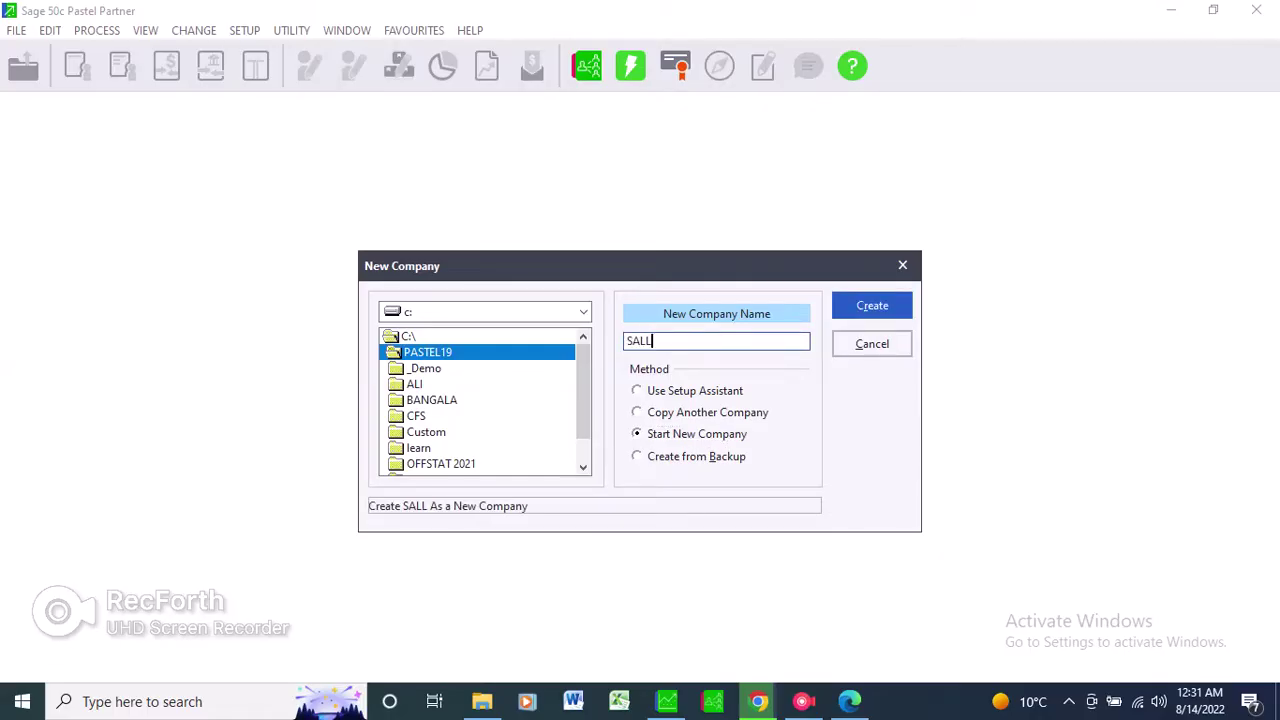
type("Y")
key("Return")
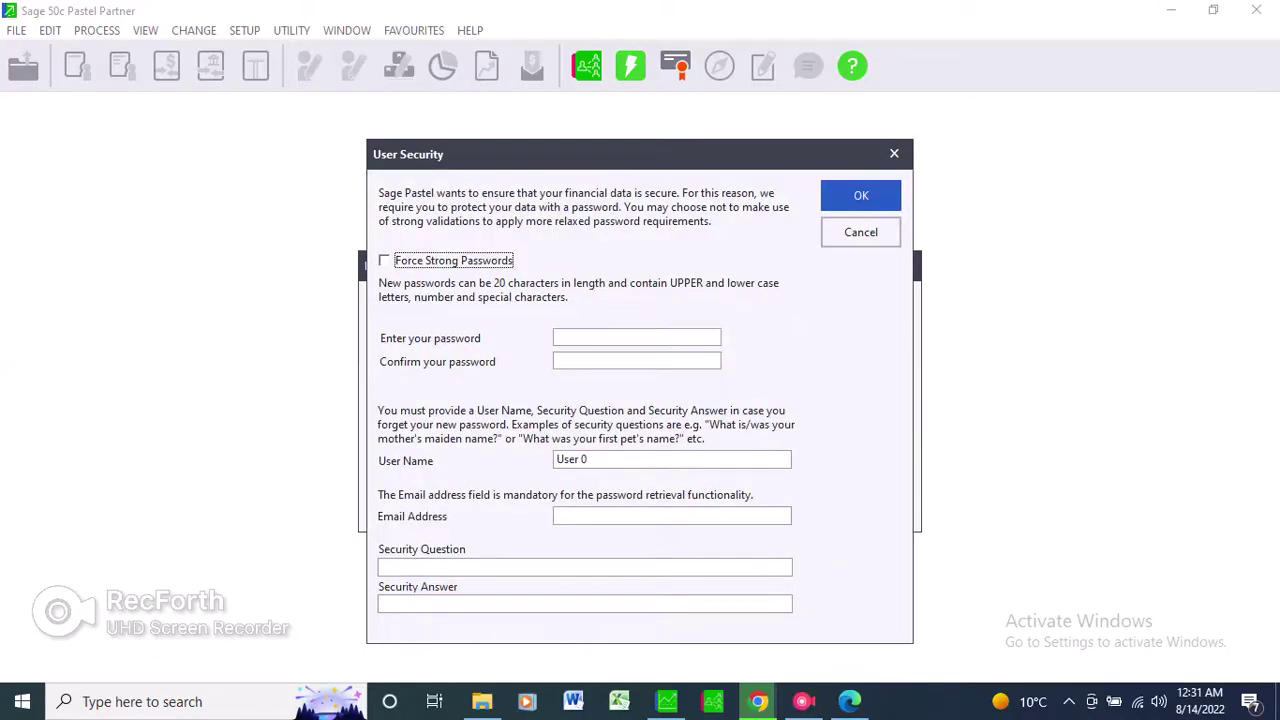
Enter and confirm the company password in User Security.
left_click(636, 337)
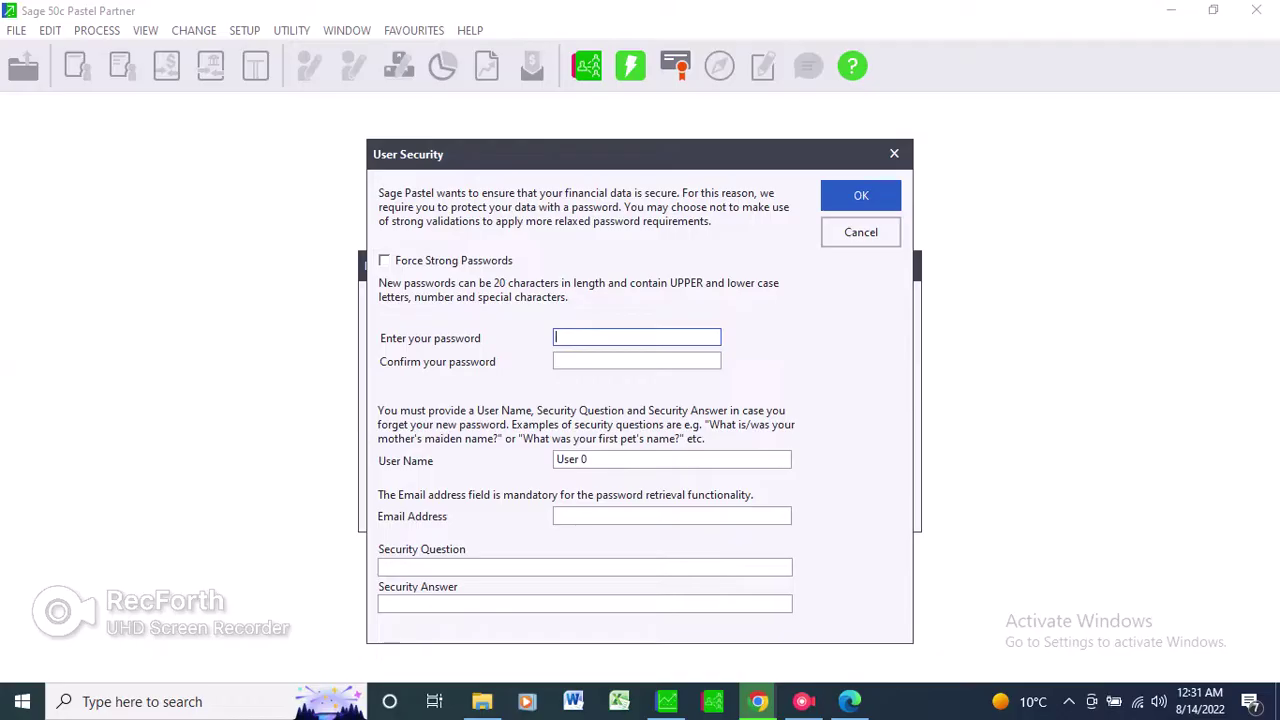
type("123")
left_click(636, 360)
type("123")
Fill in the user name, e-mail address, security question and answer, then confirm.
key("Tab")
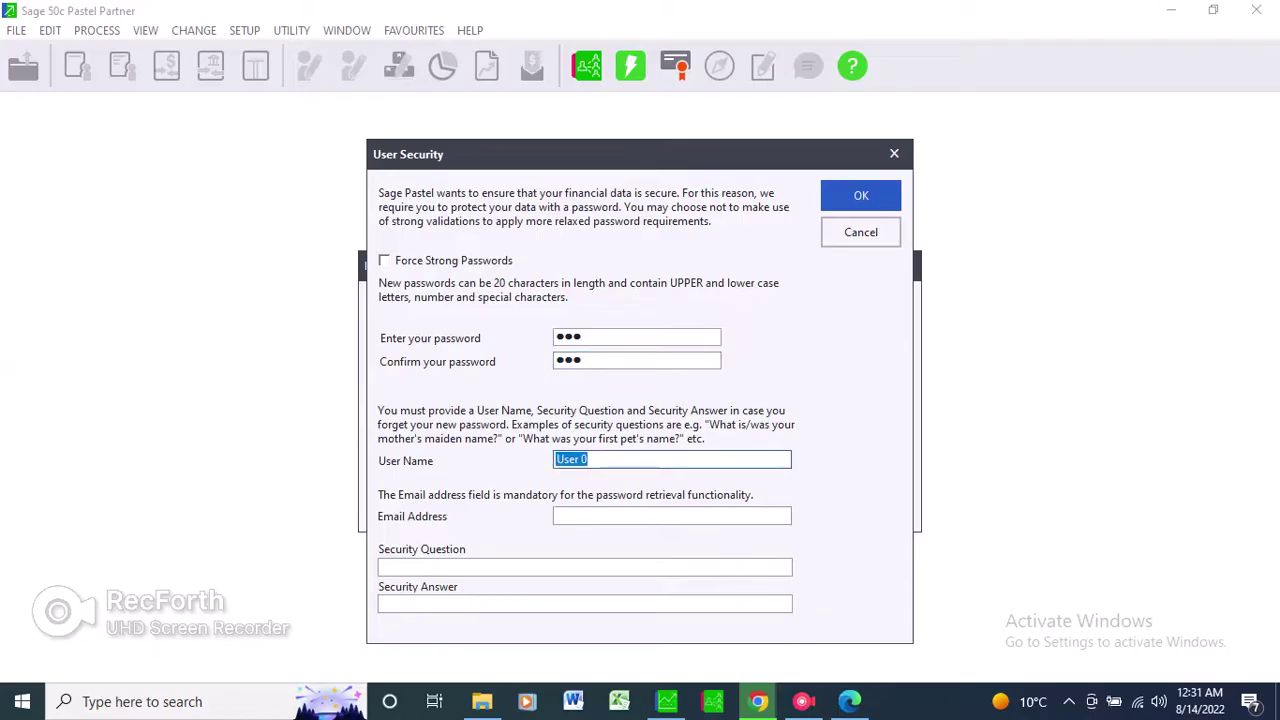
type("theo")
key("Tab")
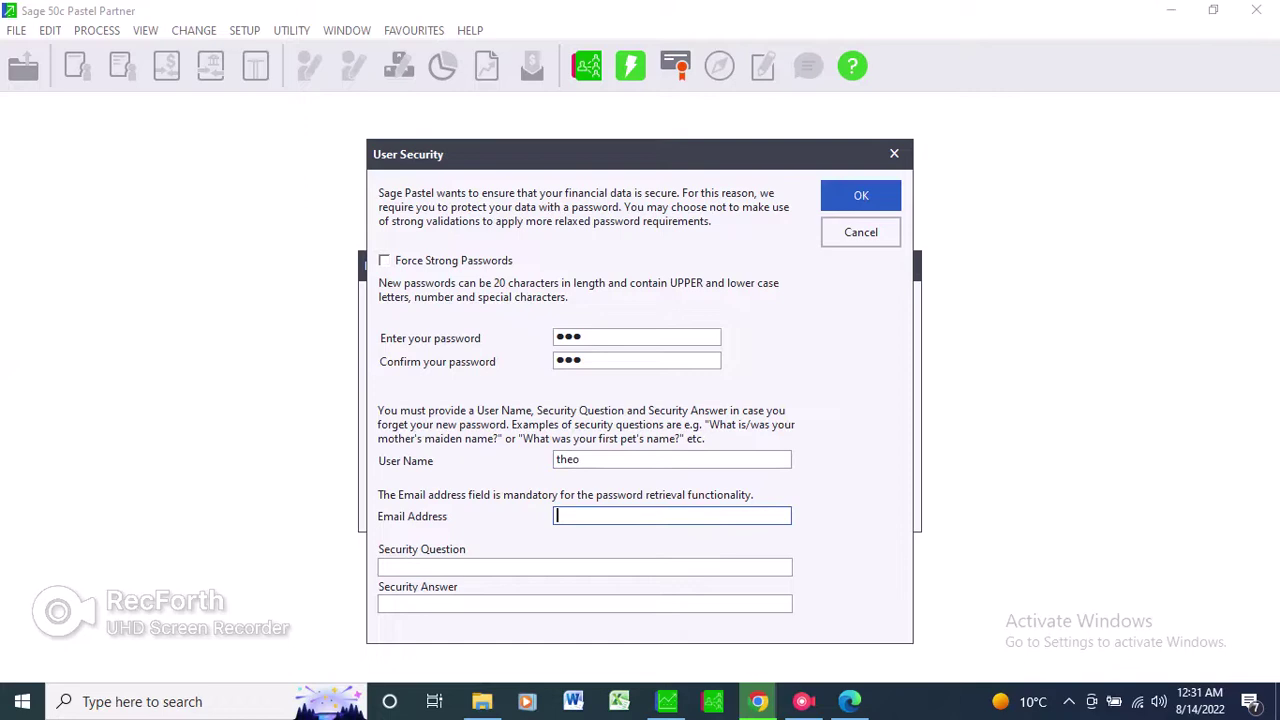
left_click(585, 567)
type("college")
key("Tab")
type("swgc")
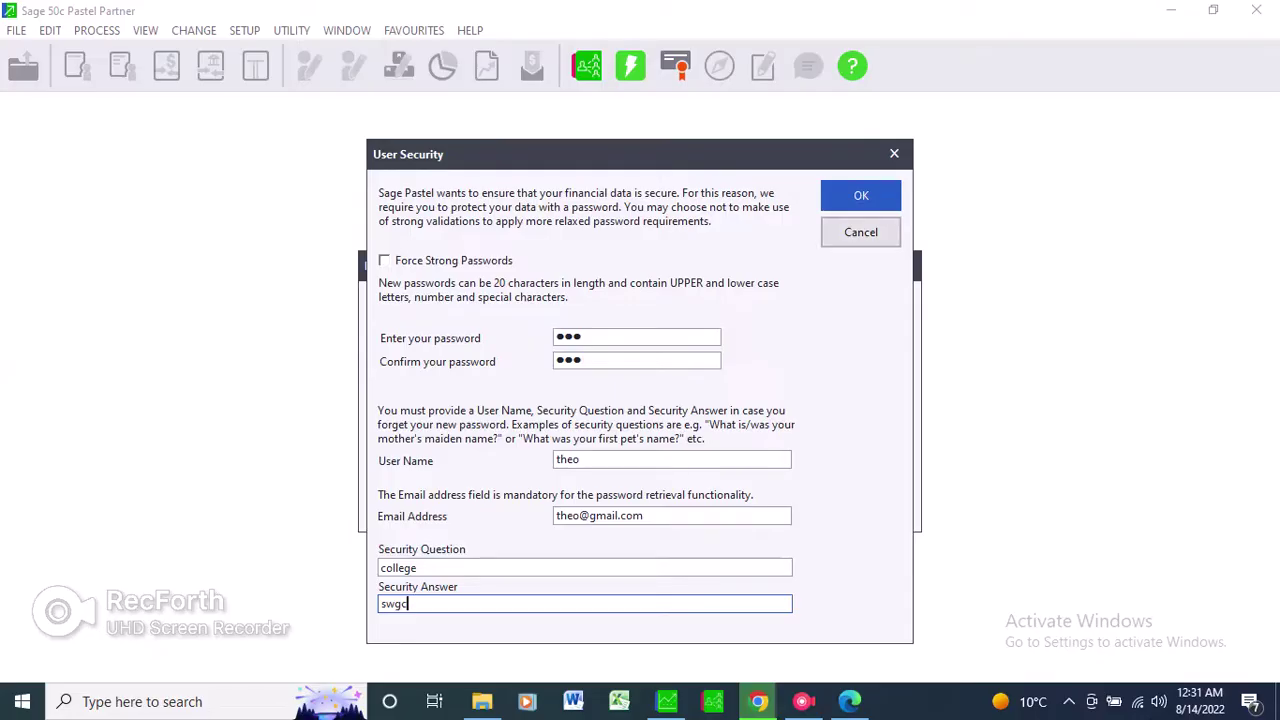
key("Return")
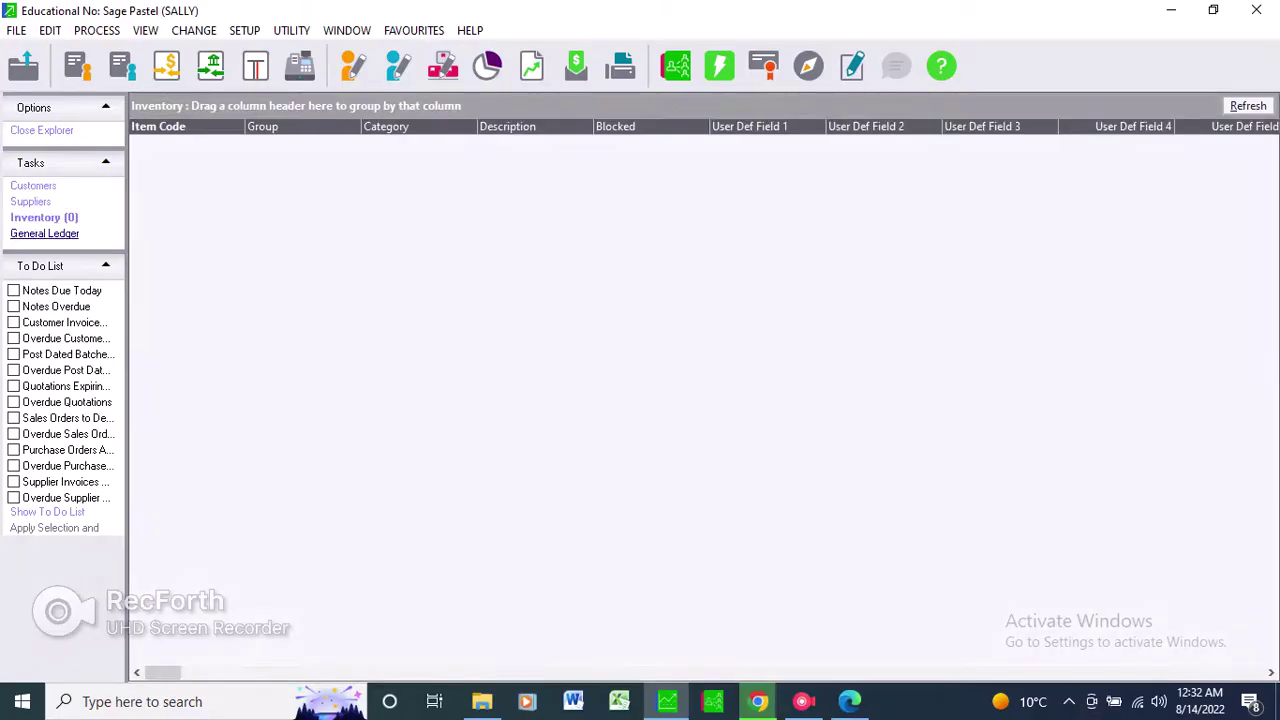
Show SALLY's General Ledger account list, which has 0 accounts.
left_click(44, 233)
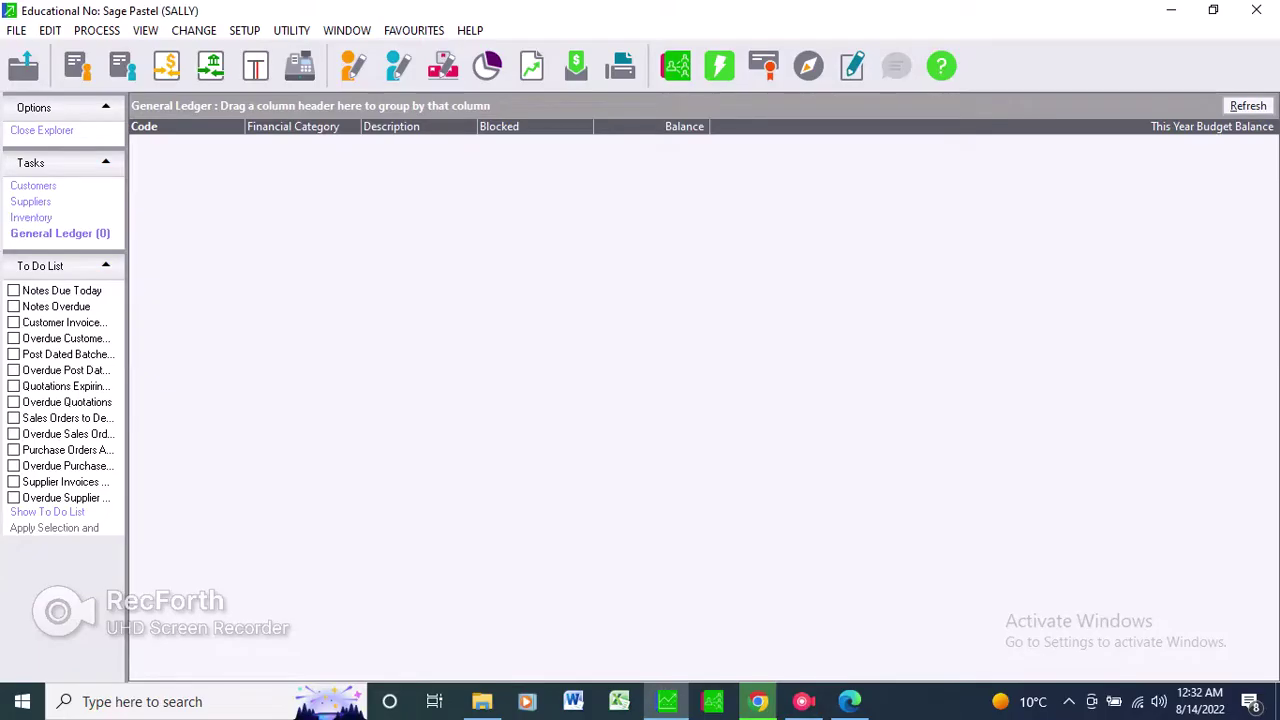
Switch to the exam paper in Edge showing page 5's Question 1 requirements.
key("alt+Tab")
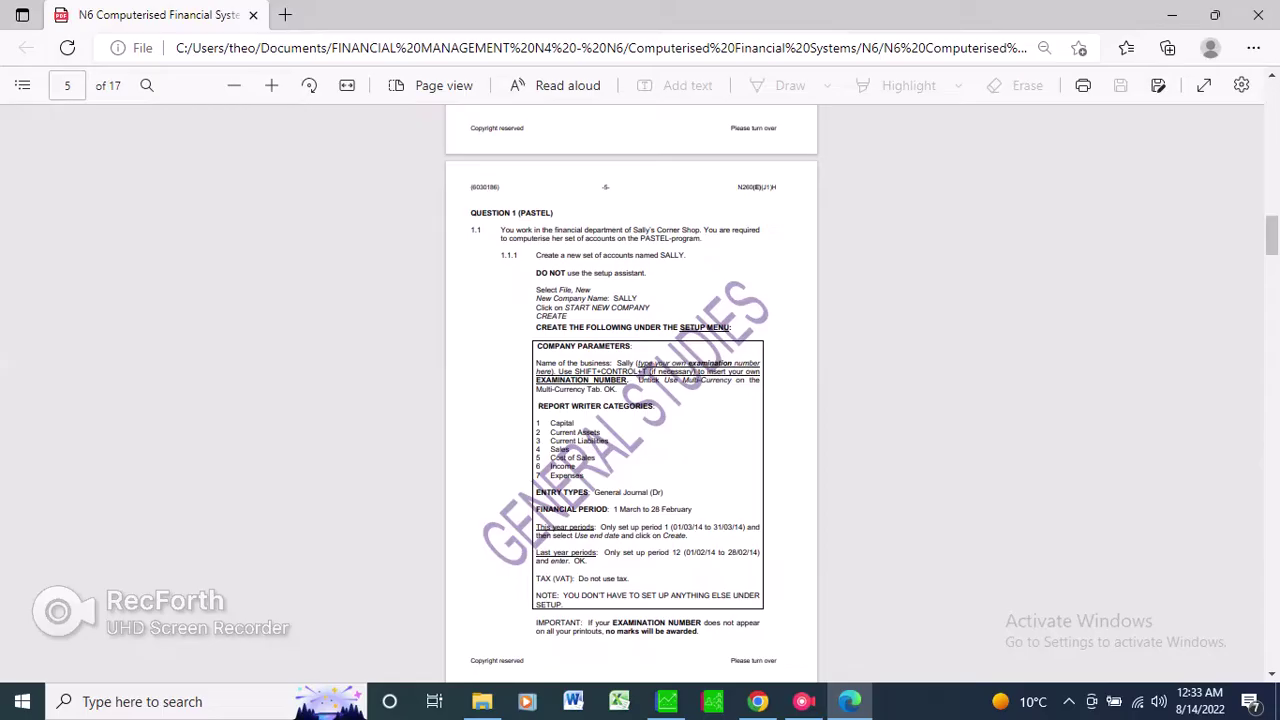
Return to Pastel and SALLY's empty General Ledger list.
key("alt+Tab")
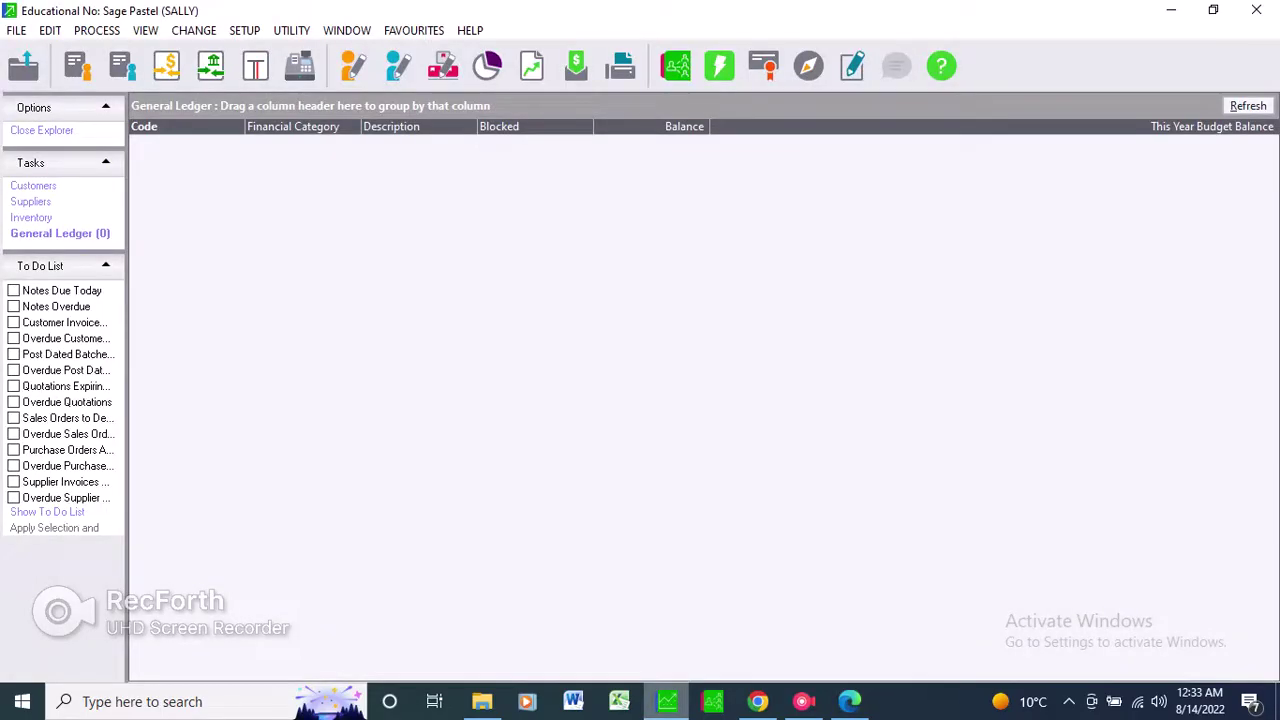
Open Setup > Company Parameters for SALLY, entering the company password.
key("alt+s")
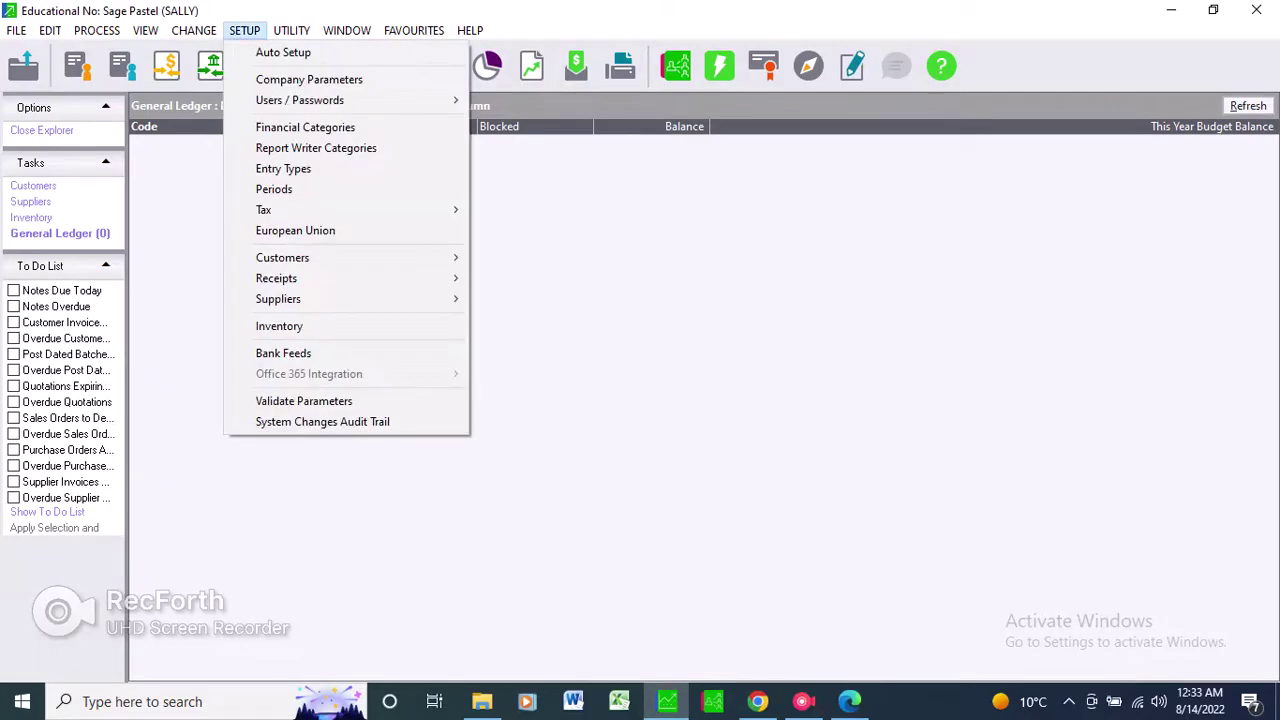
key("Down")
key("Down")
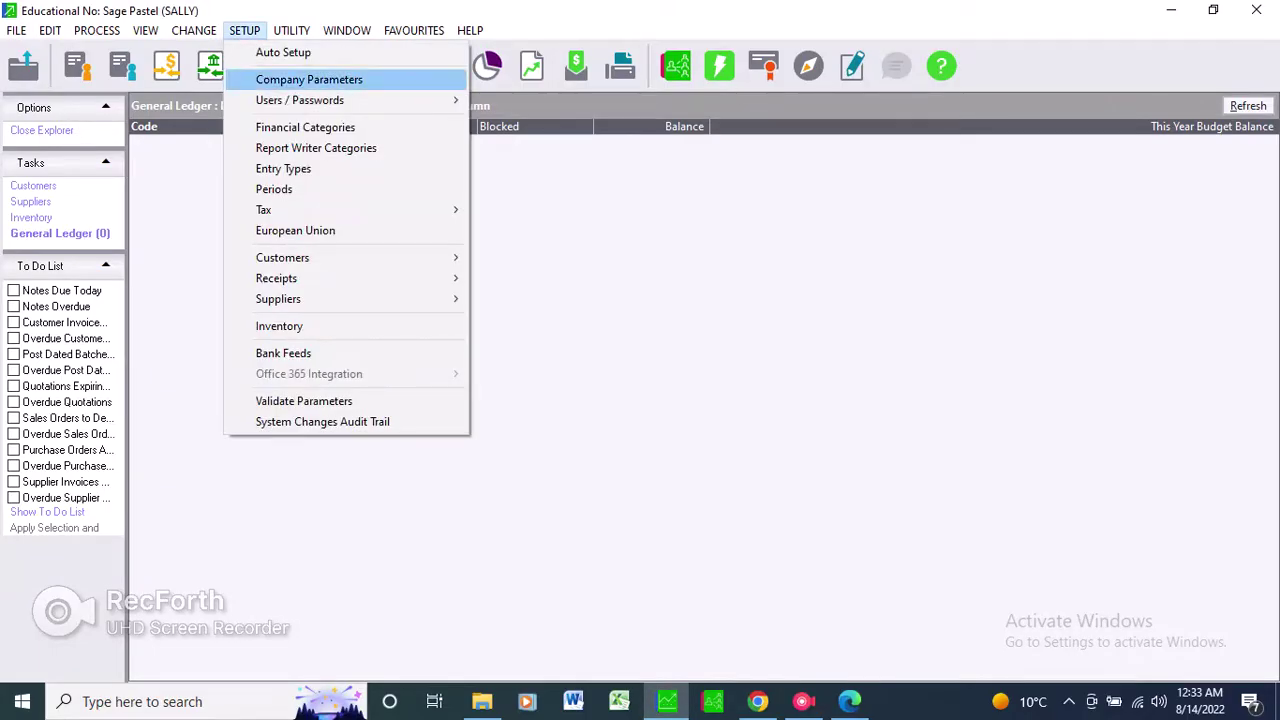
key("Return")
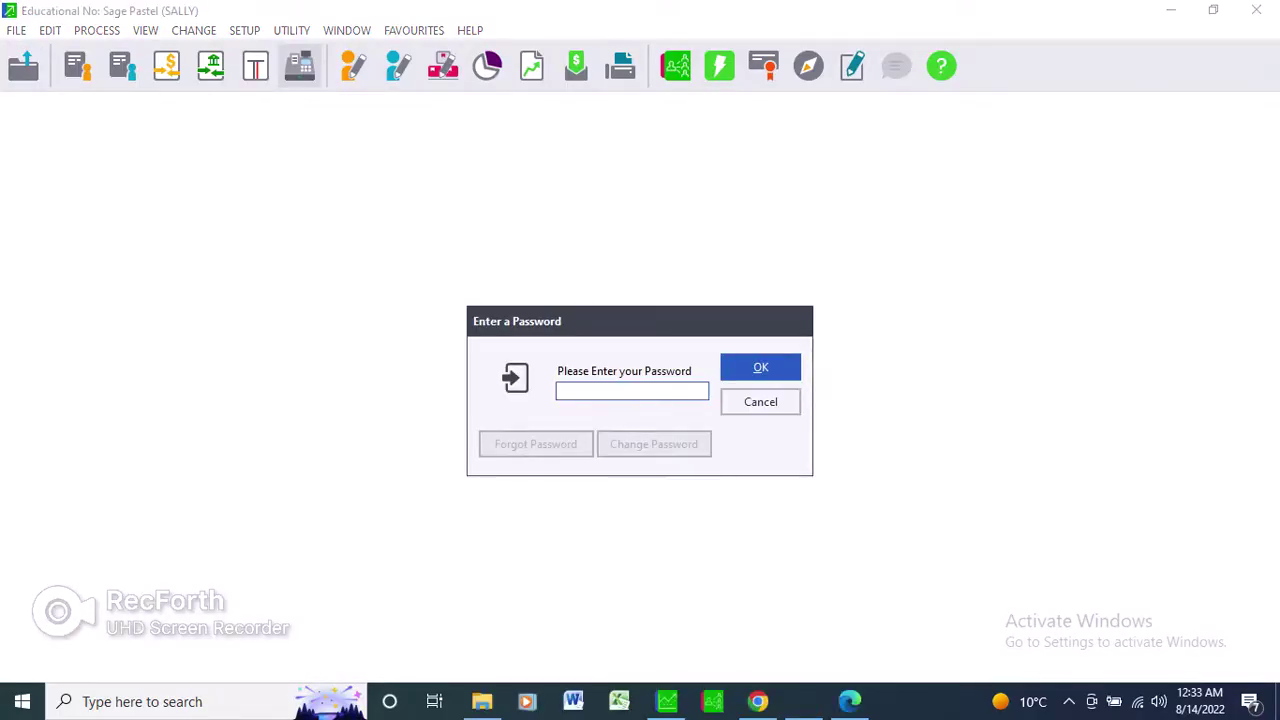
type("***")
key("Return")
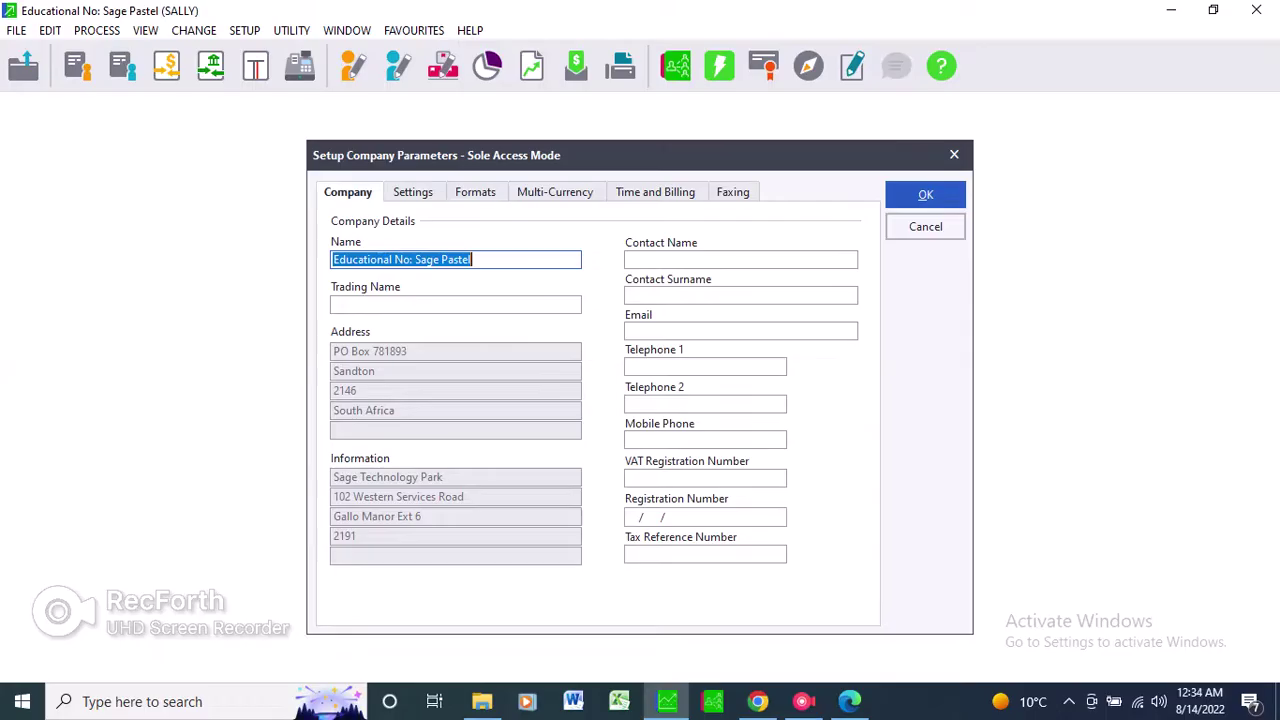
Cancel the Company Parameters dialog without saving, back to the General Ledger list.
left_click(471, 259)
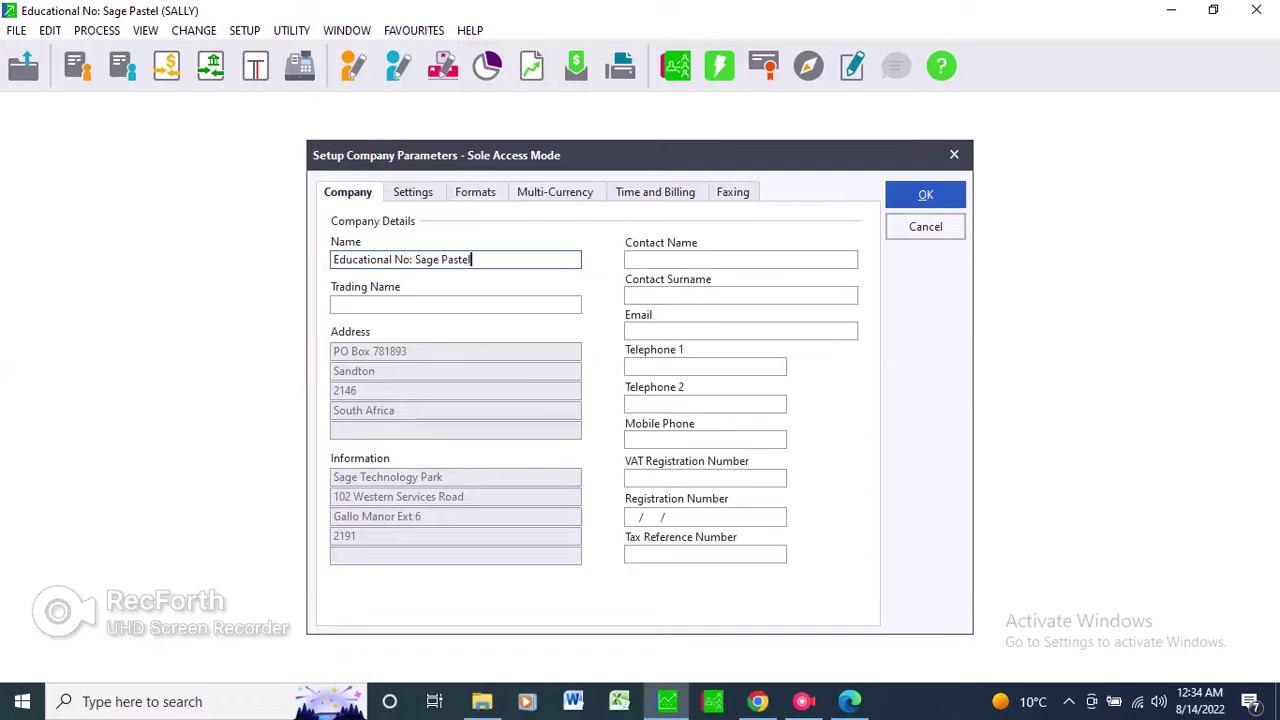
key("shift+Tab")
key("Return")
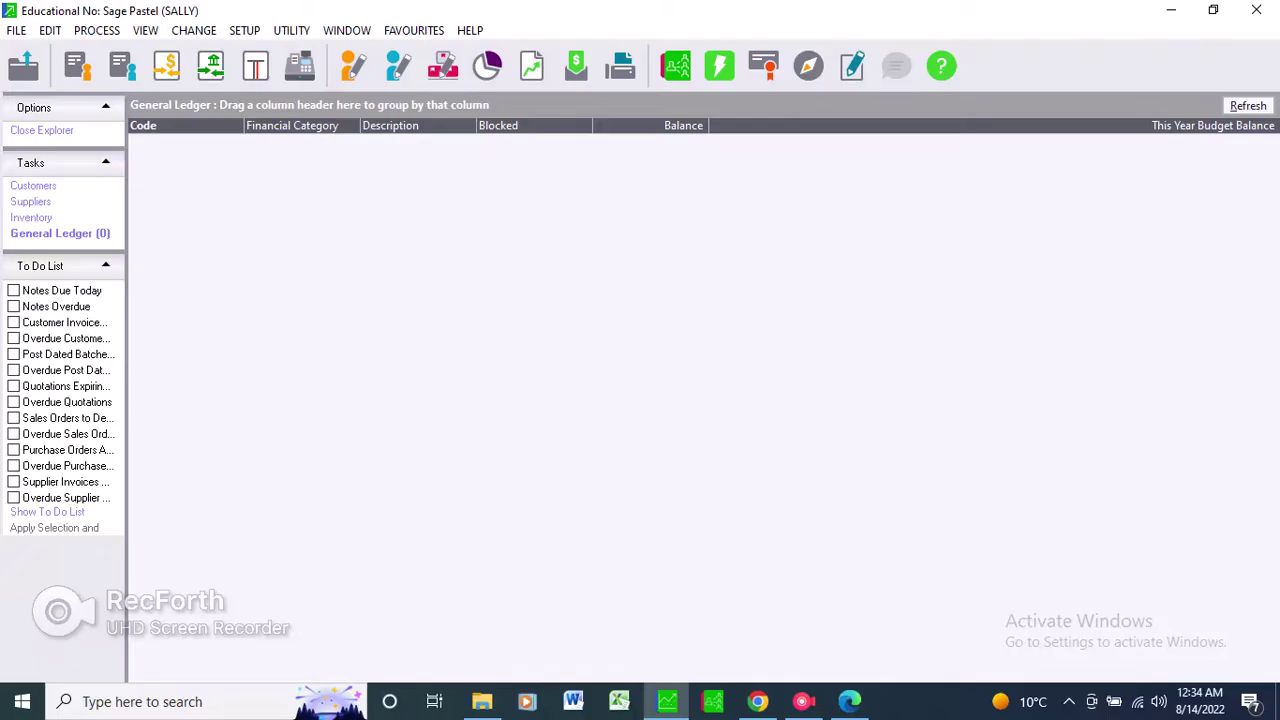
Reopen Setup > Company Parameters and bring up the Educational Number prompt for the company name.
left_click(244, 30)
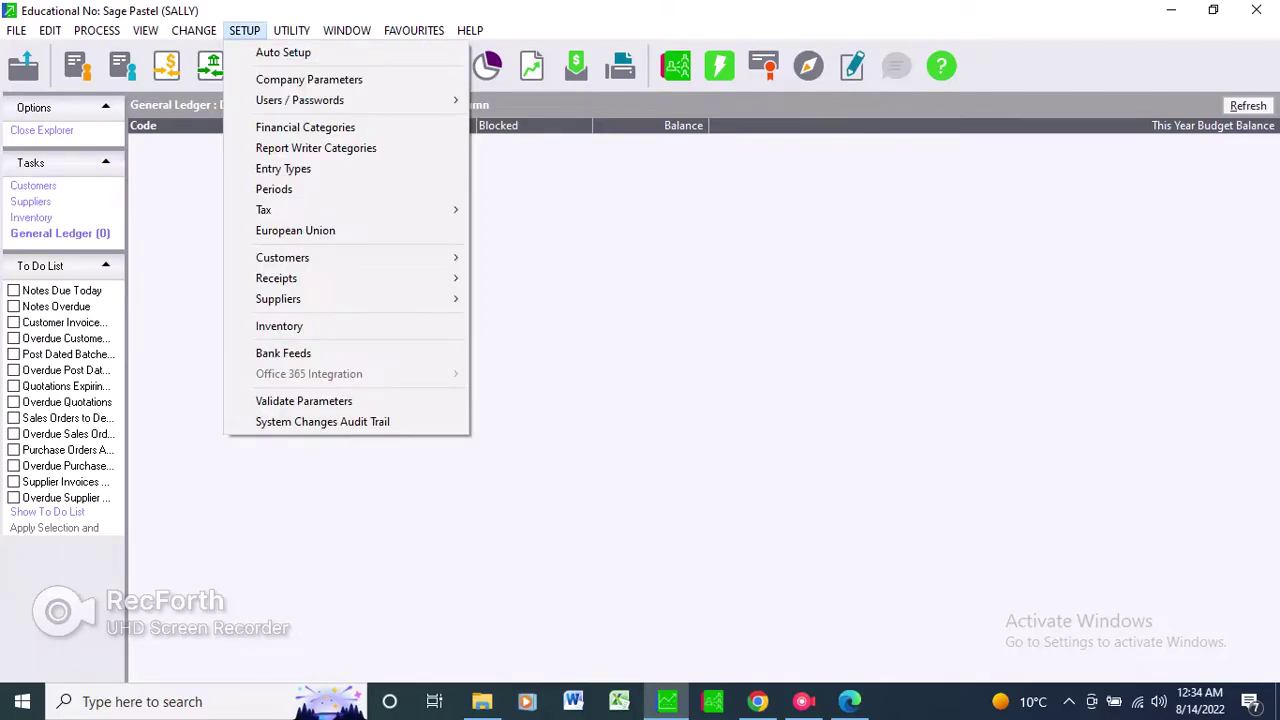
left_click(309, 79)
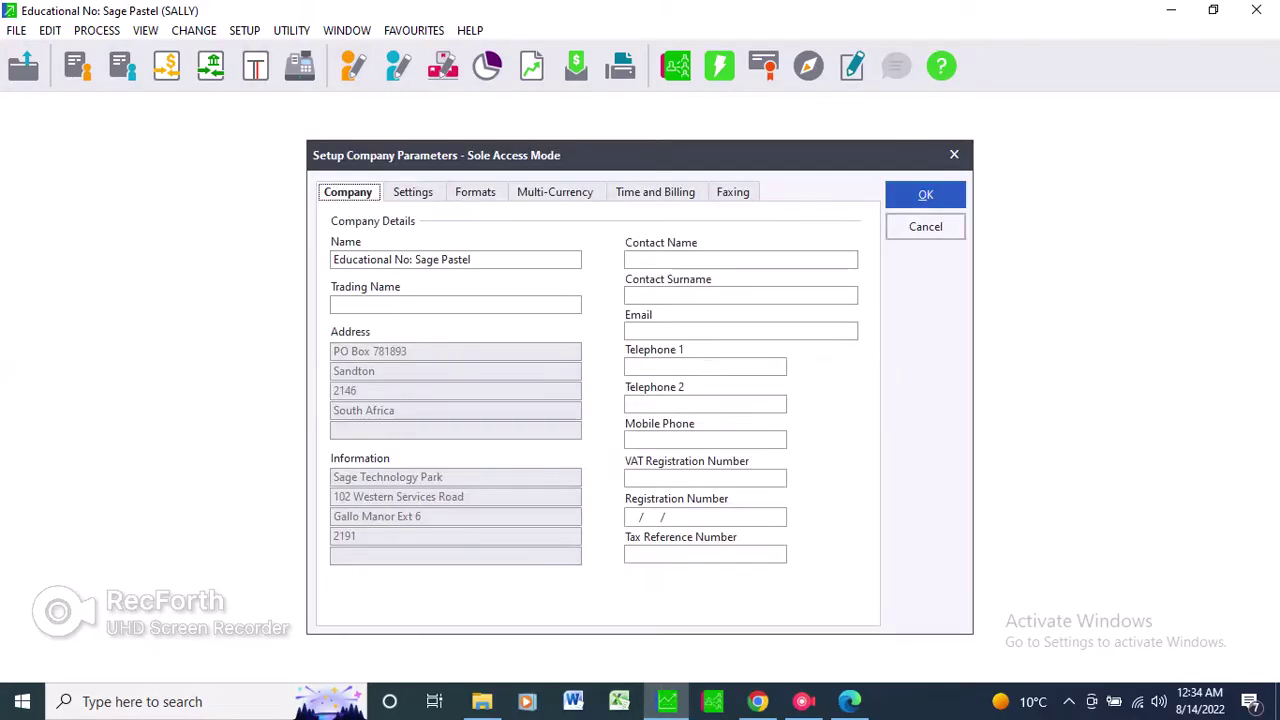
key("Tab")
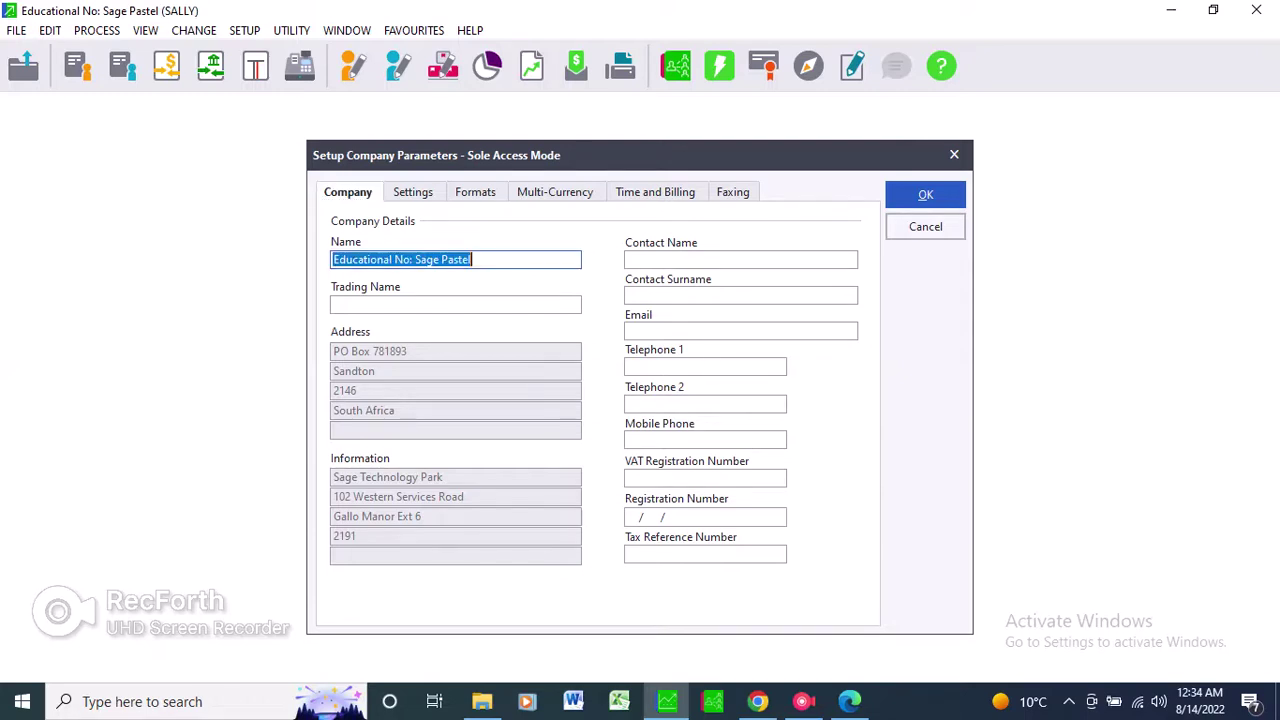
key("Return")
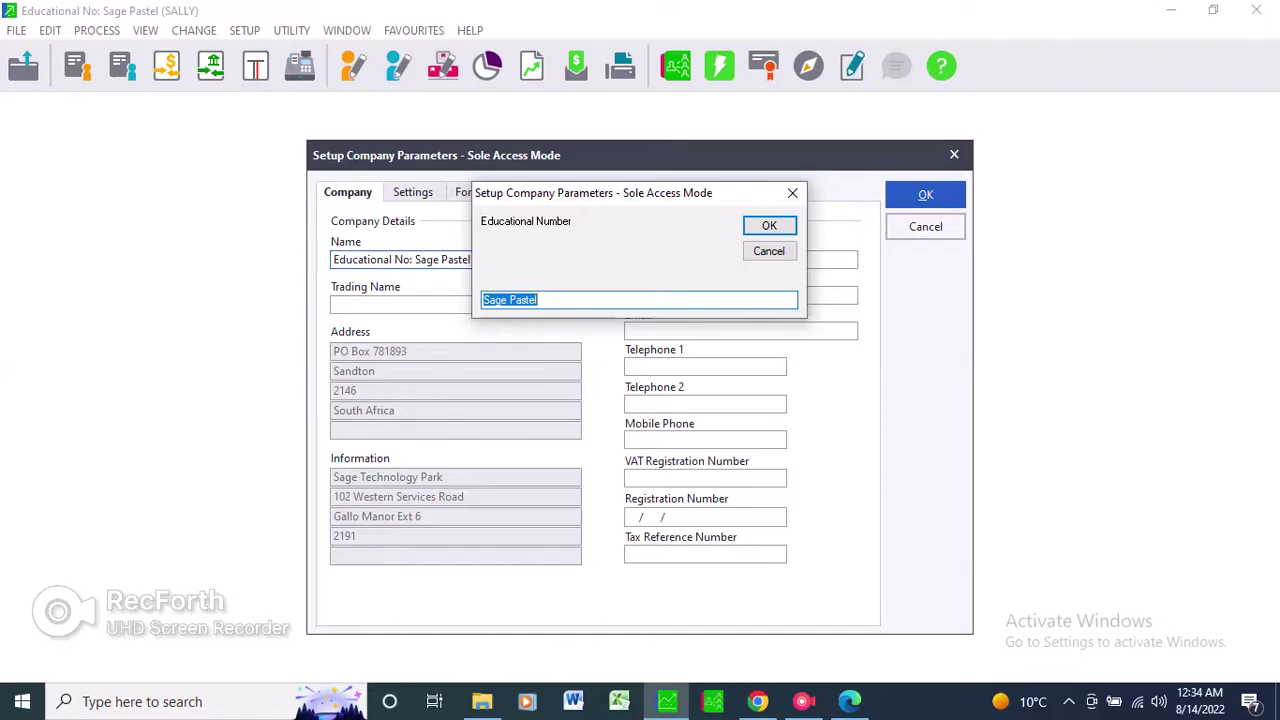
Replace 'Sage Pastel' with the student's surname and initials as the educational number.
type("Bangala T.S")
type("pc10")
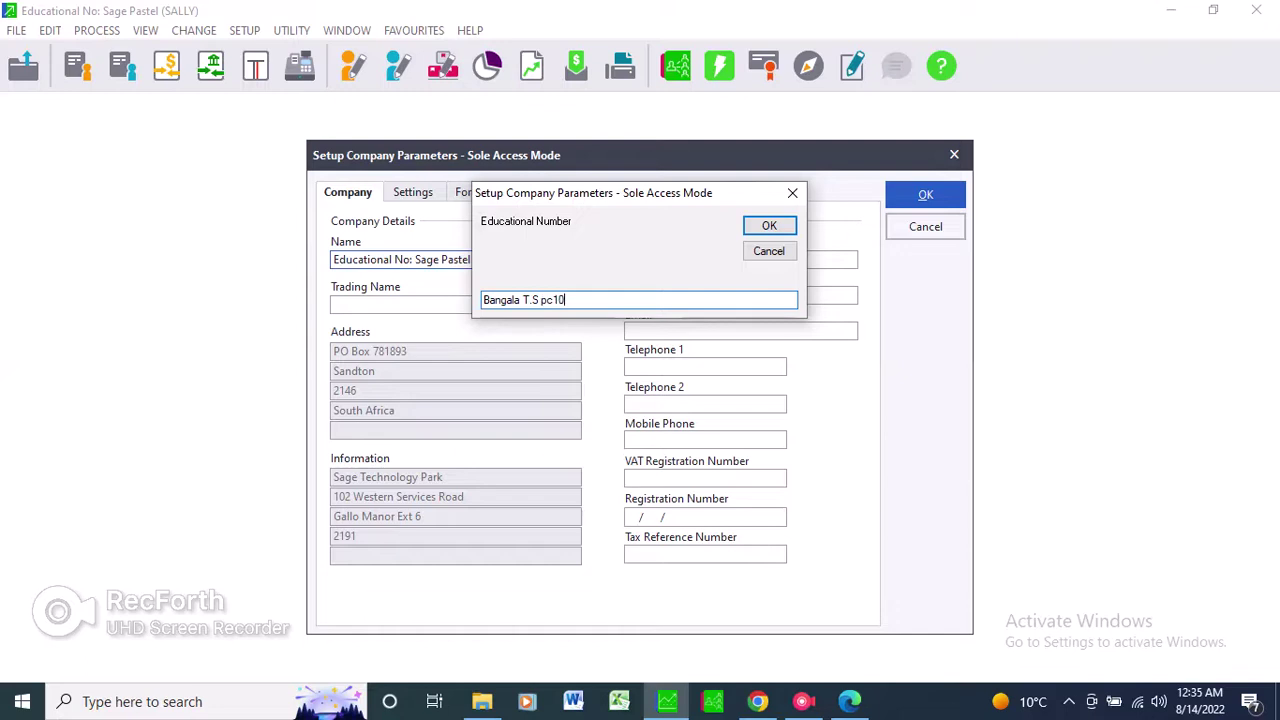
key("BackSpace")
key("BackSpace")
key("BackSpace")
key("BackSpace")
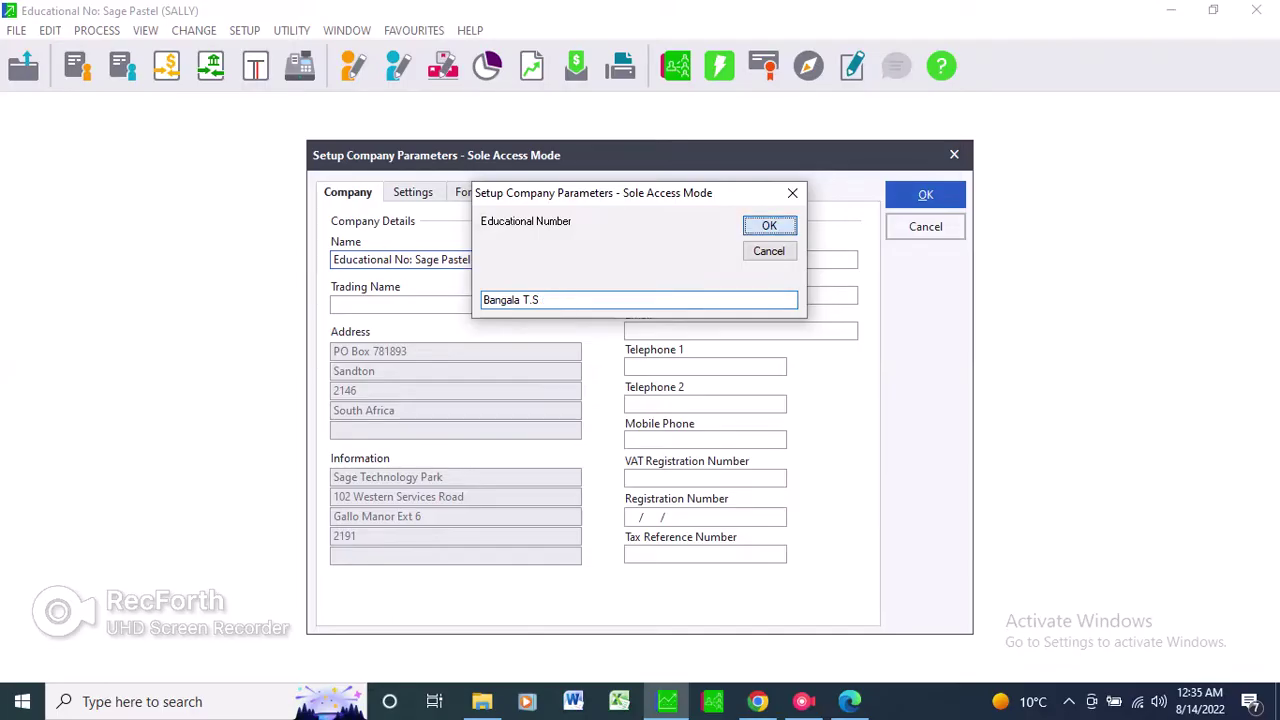
key("Return")
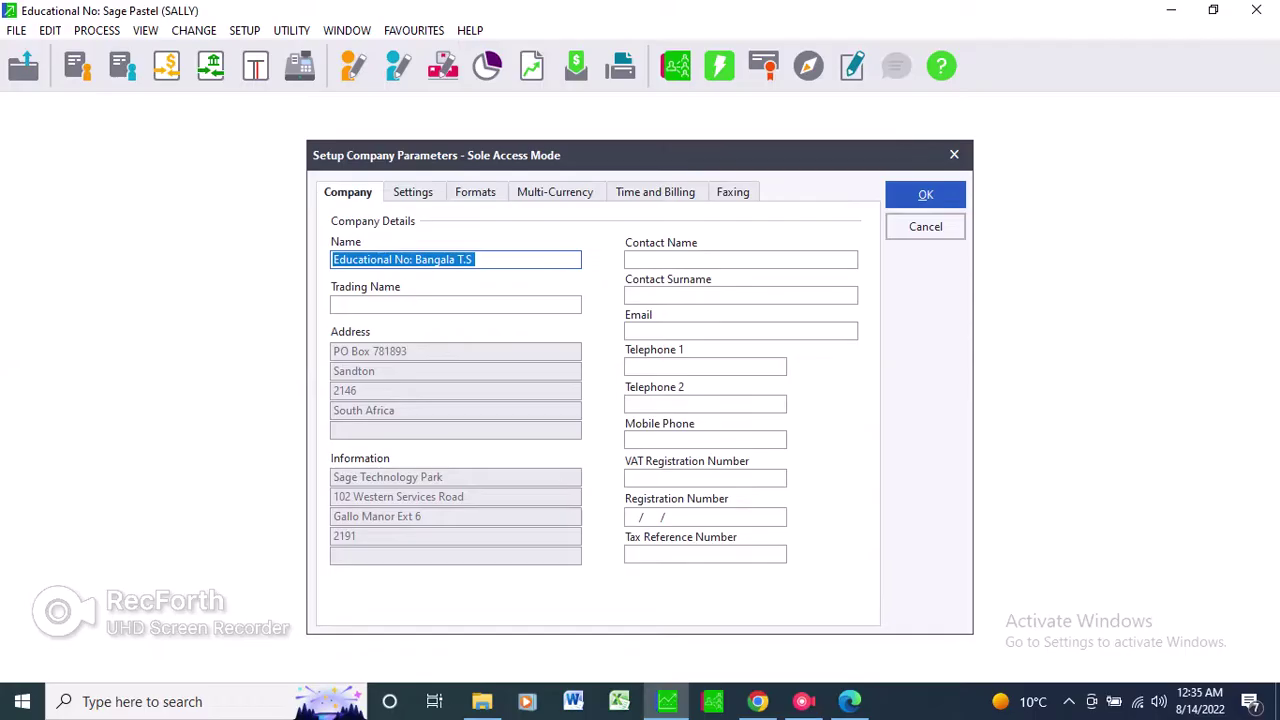
Untick Use Multi-Currency on the Multi-Currency tab and save the company parameters.
left_click(555, 192)
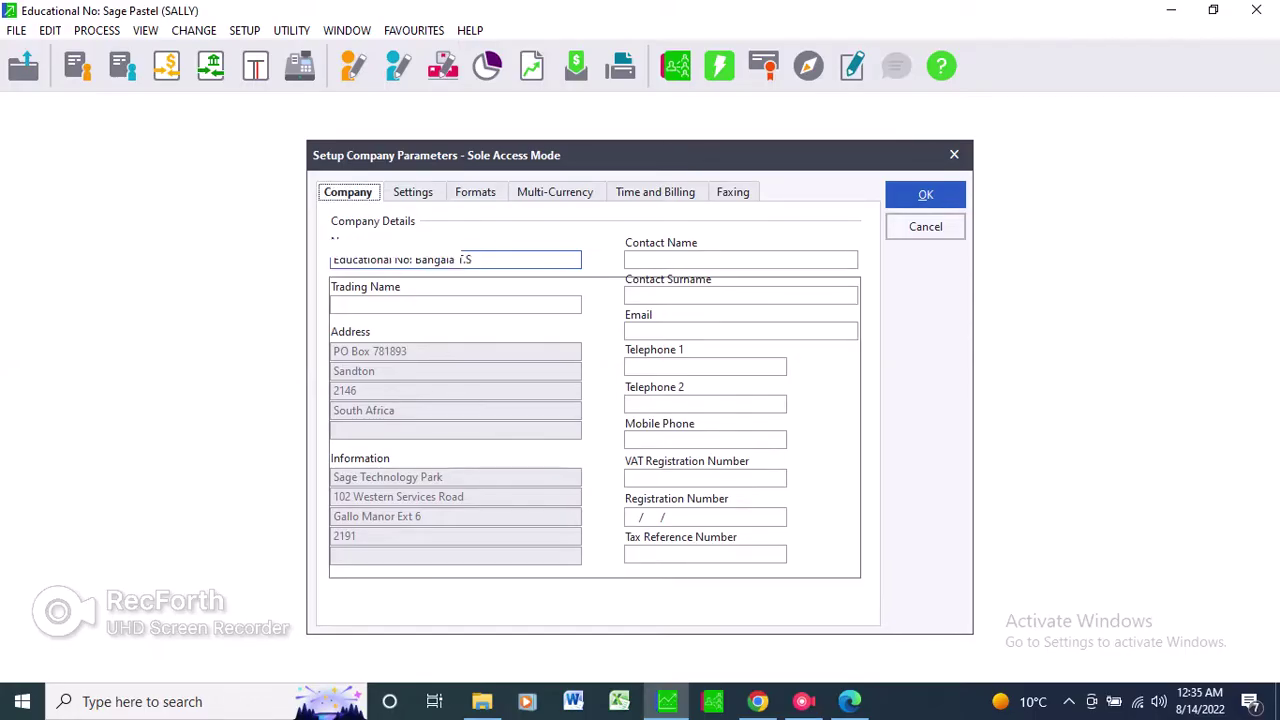
left_click(334, 220)
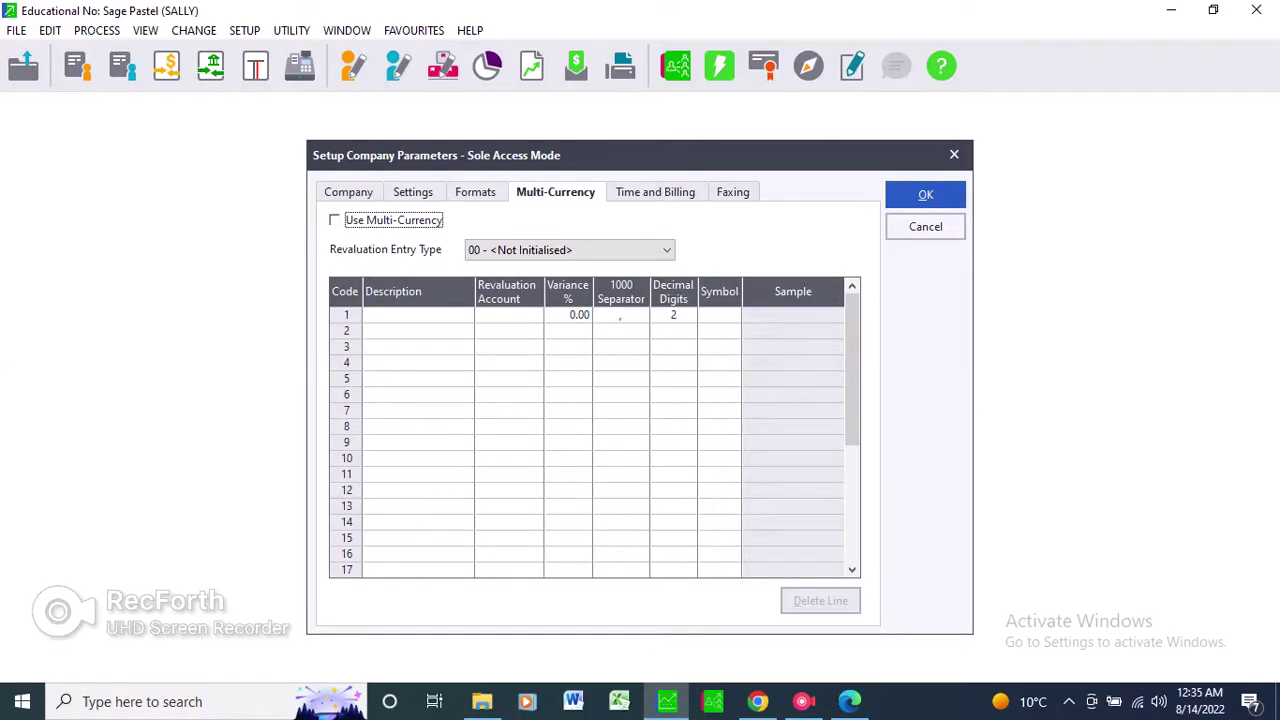
key("Tab")
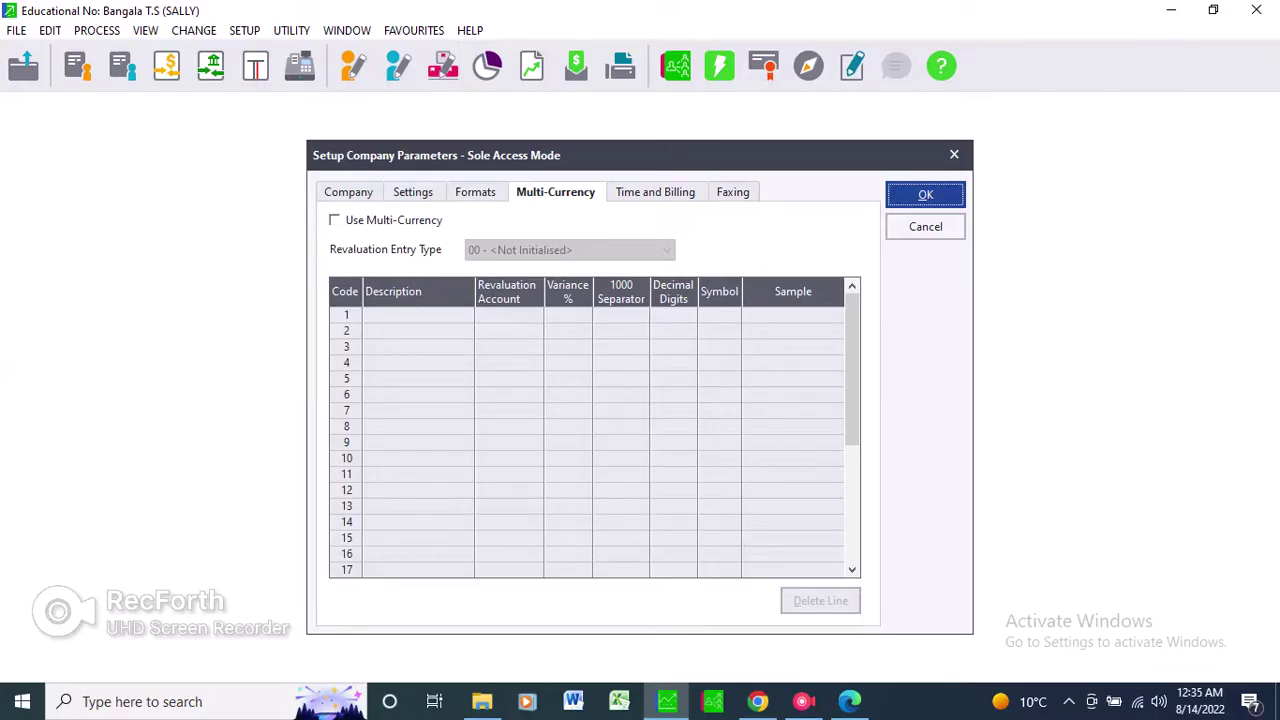
key("Return")
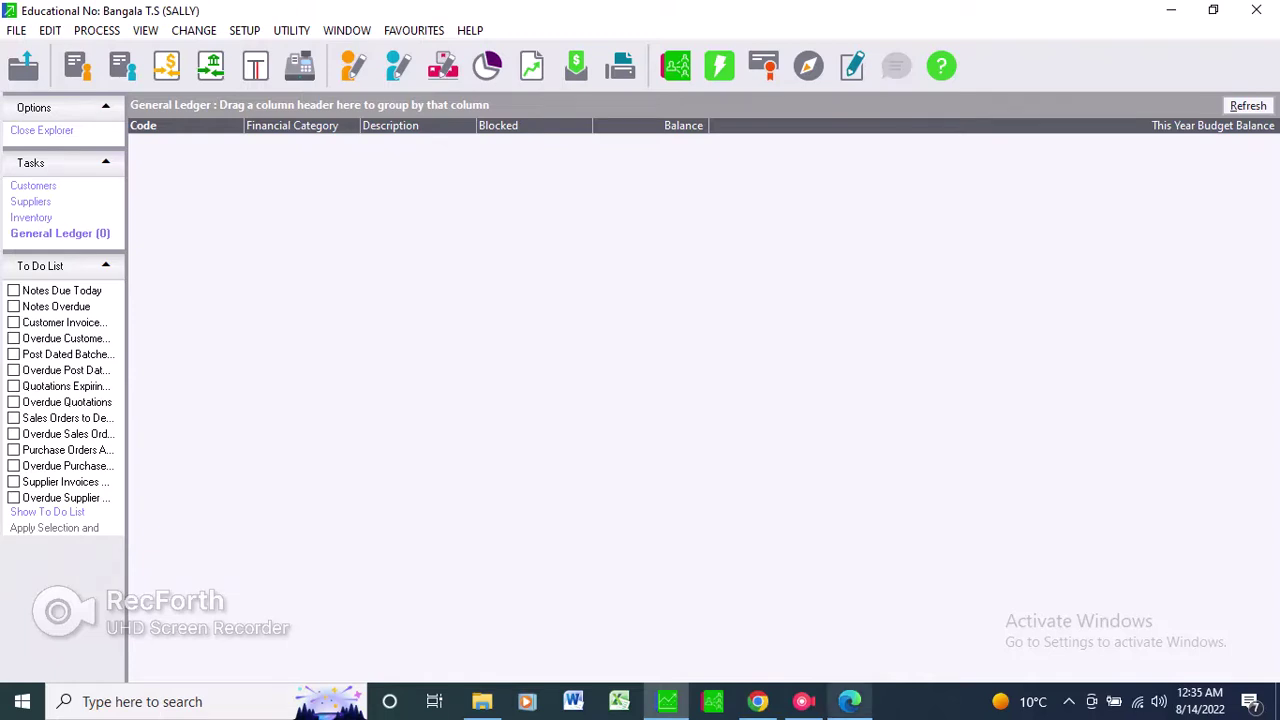
left_click(849, 701)
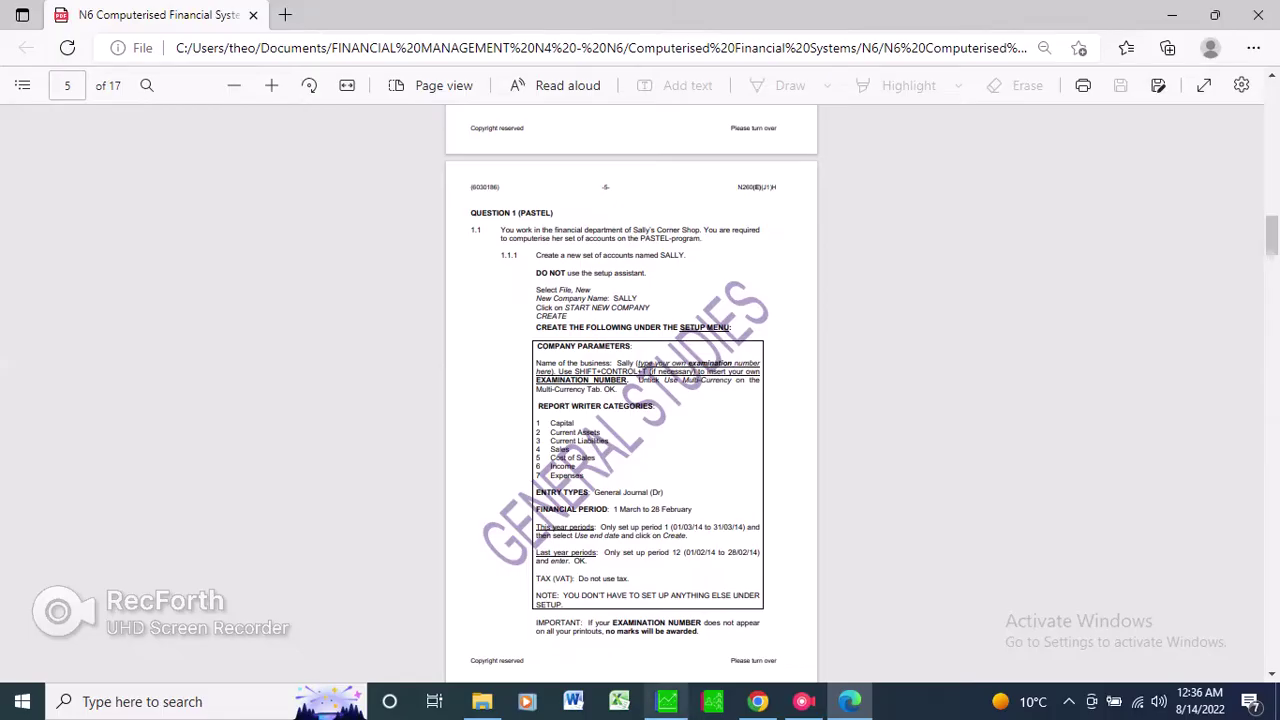
left_click(666, 701)
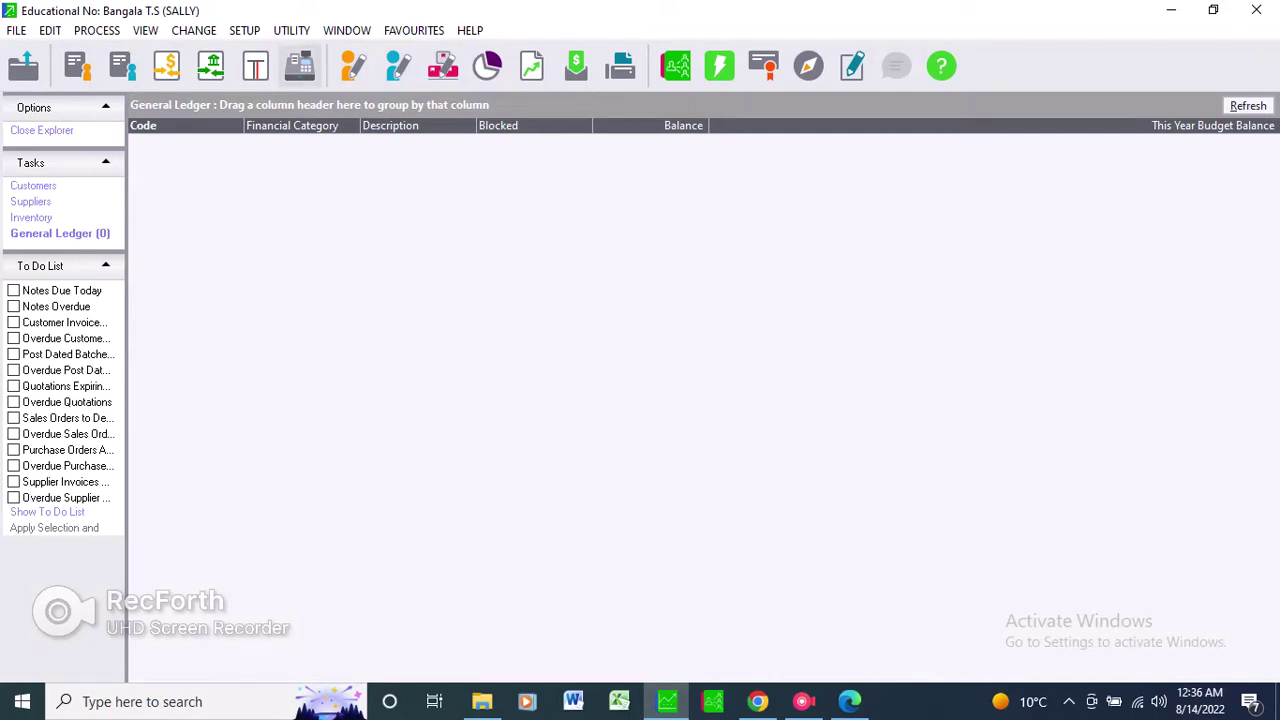
Open the report writer categories and enter Capital and Current Assets as categories 1 and 2.
left_click(244, 30)
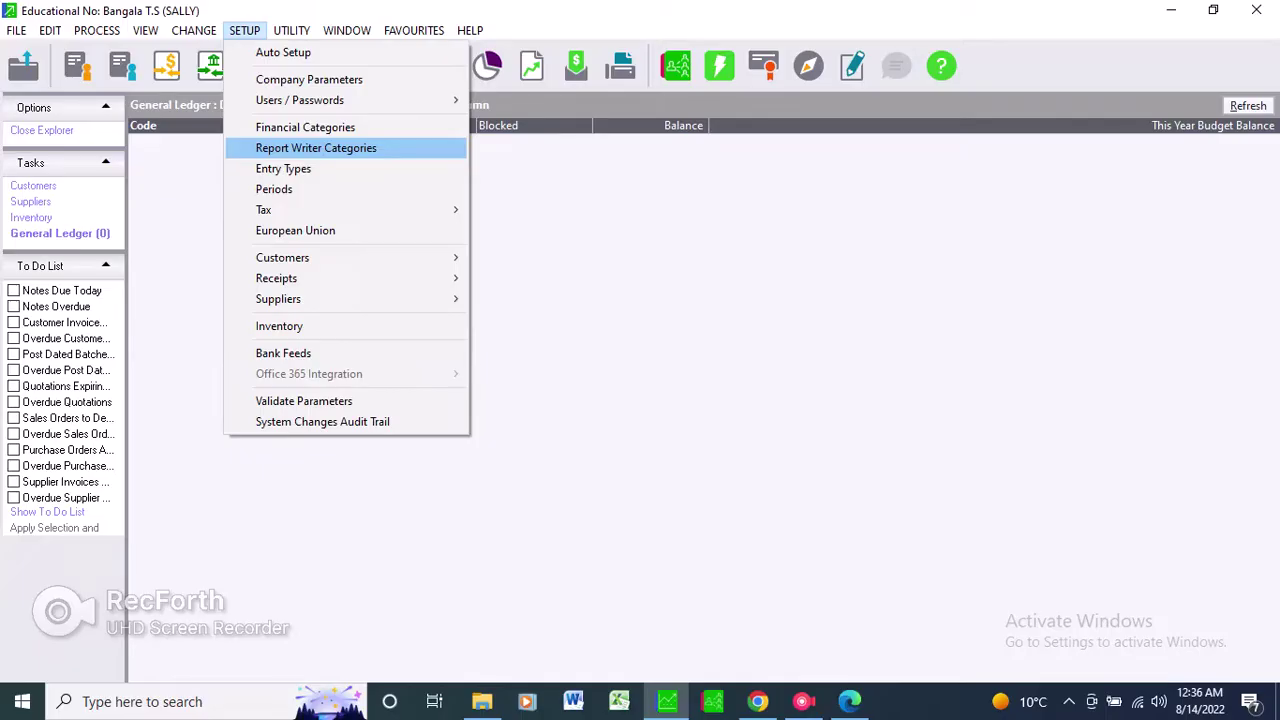
key("Return")
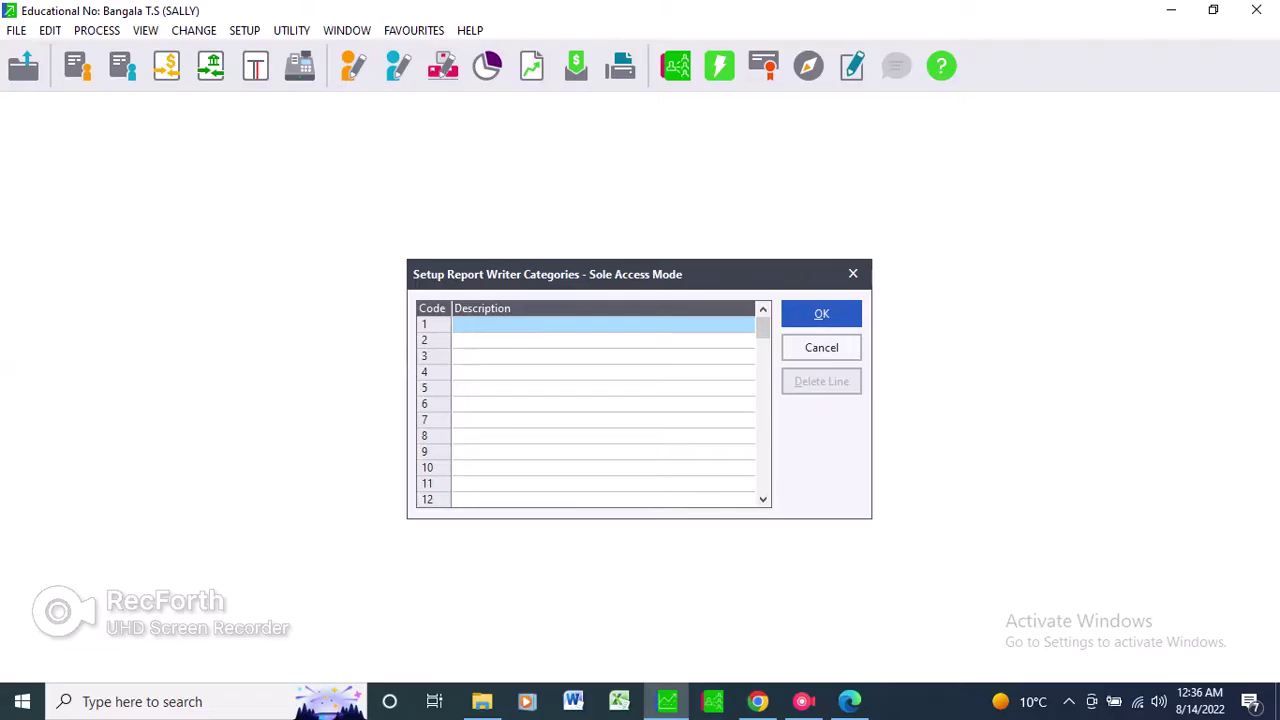
type("C")
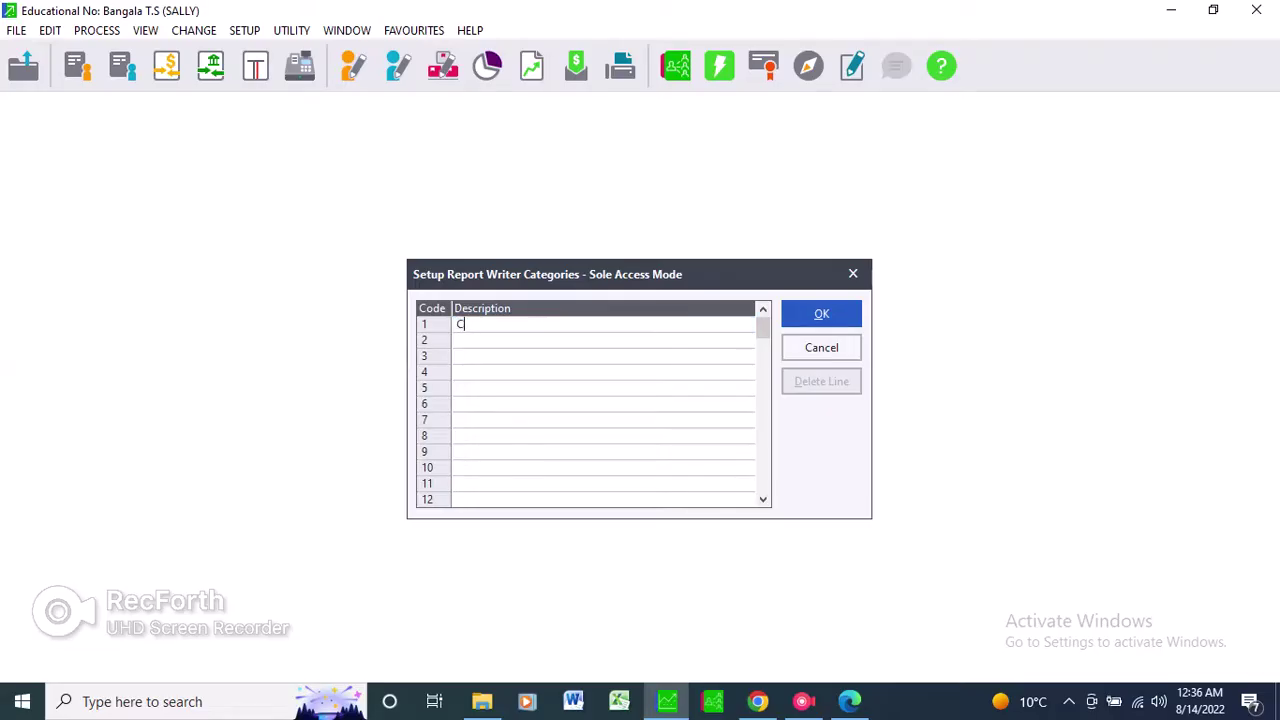
type("apital")
key("Return")
type("Current Assets")
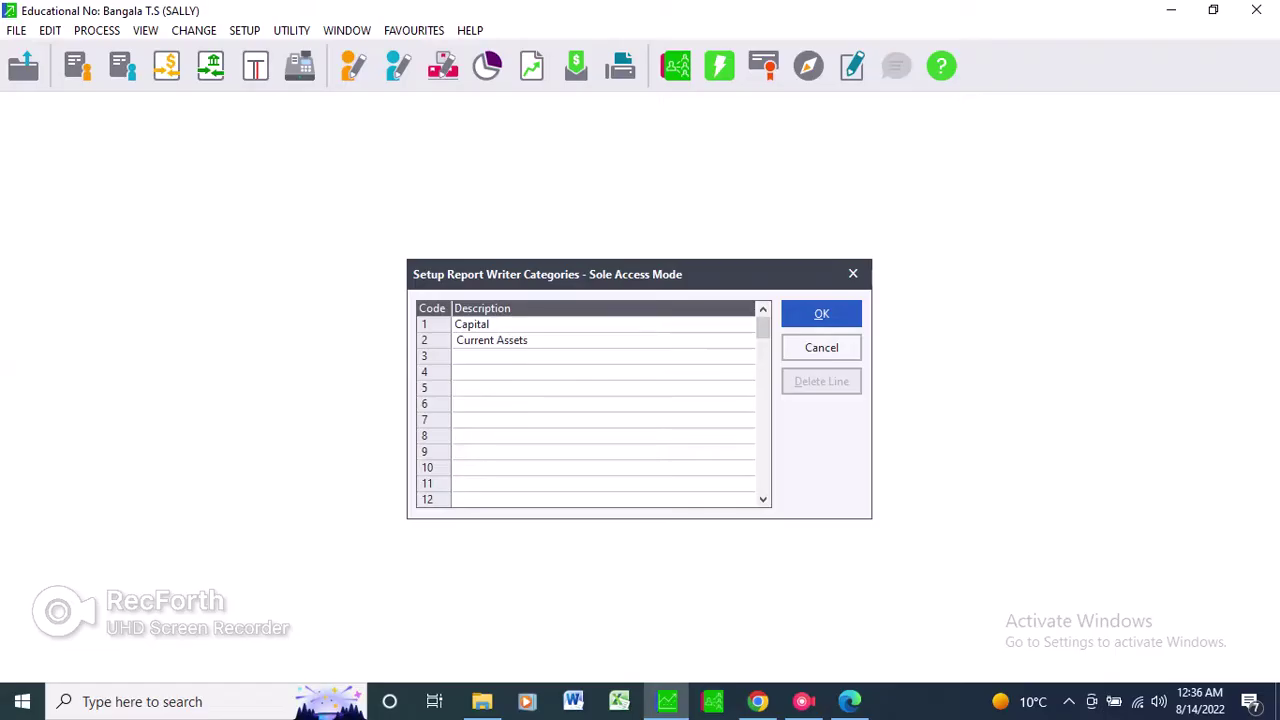
key("alt+Tab")
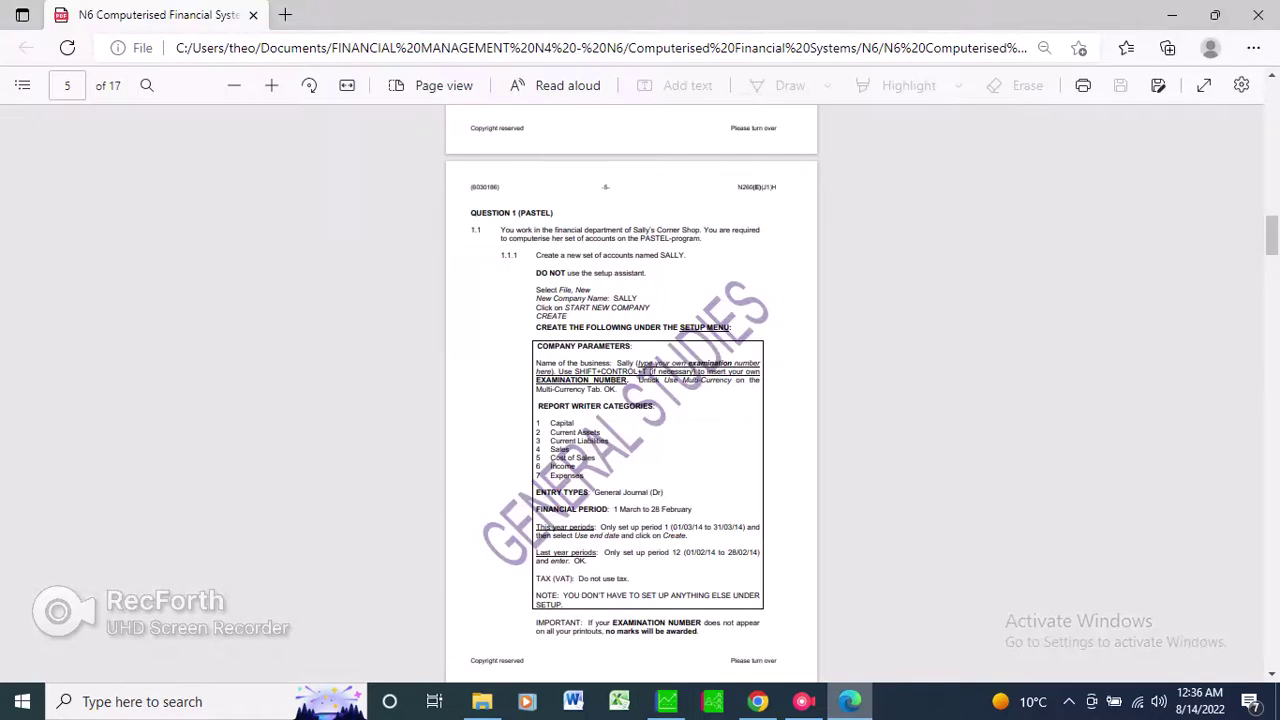
key("alt+Tab")
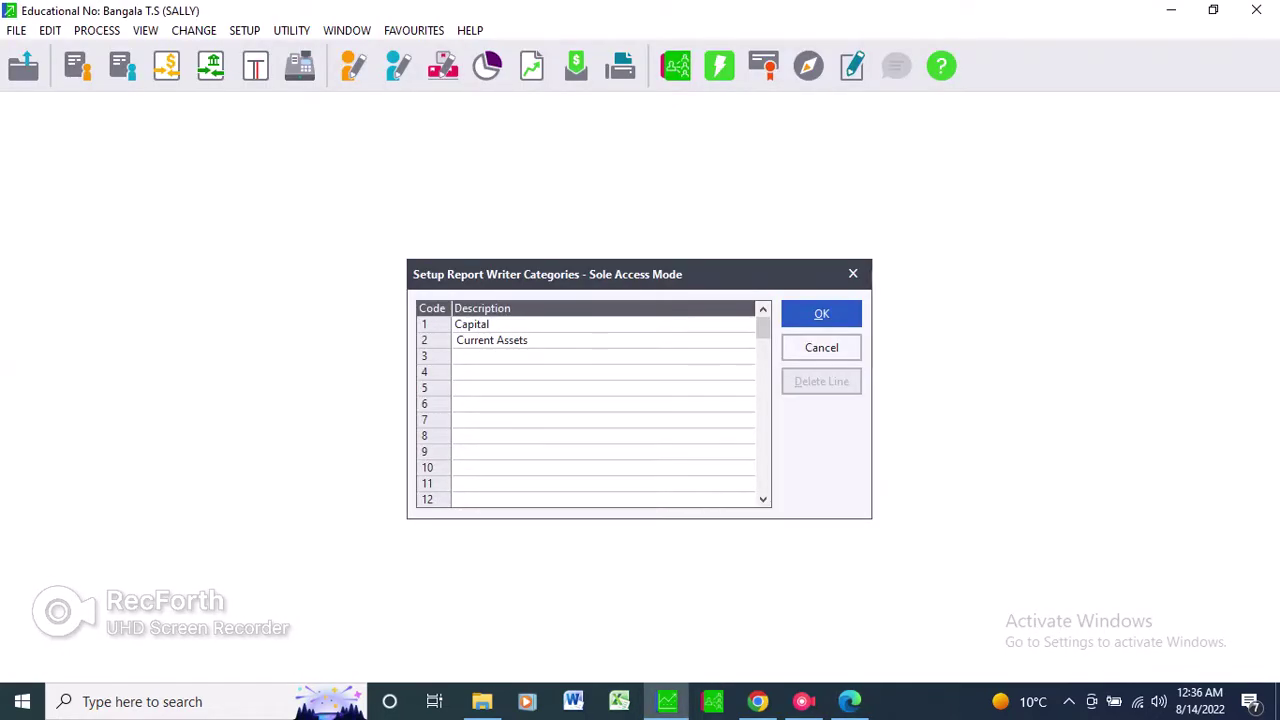
Enter Current Liabilities and Sales as categories 3 and 4.
left_click(603, 356)
type("Current Lib")
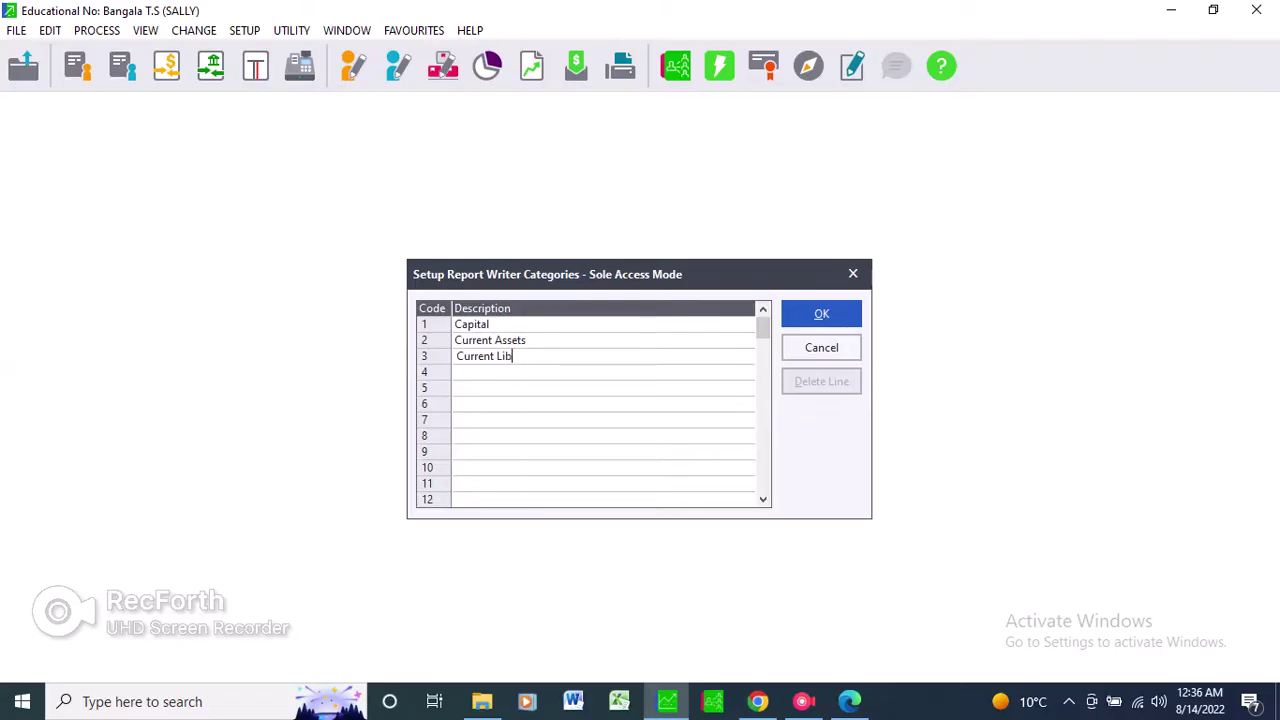
key("BackSpace")
type("abilities")
key("Return")
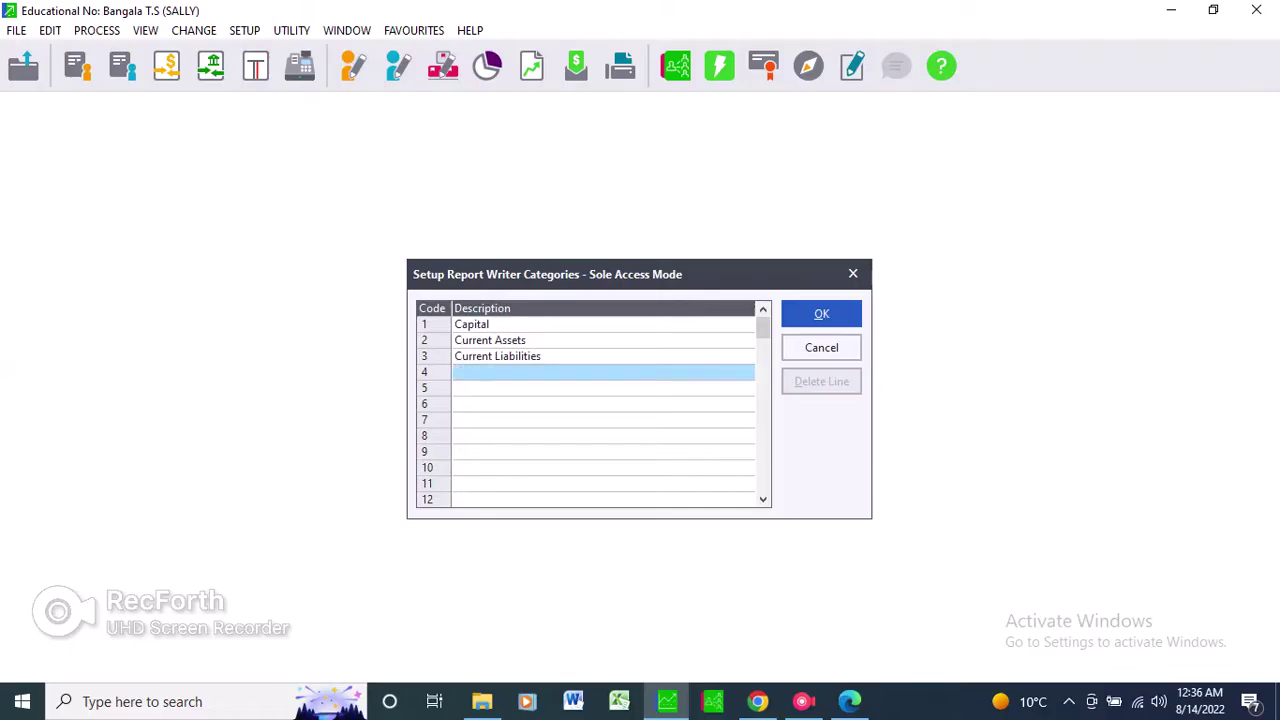
type("Sales")
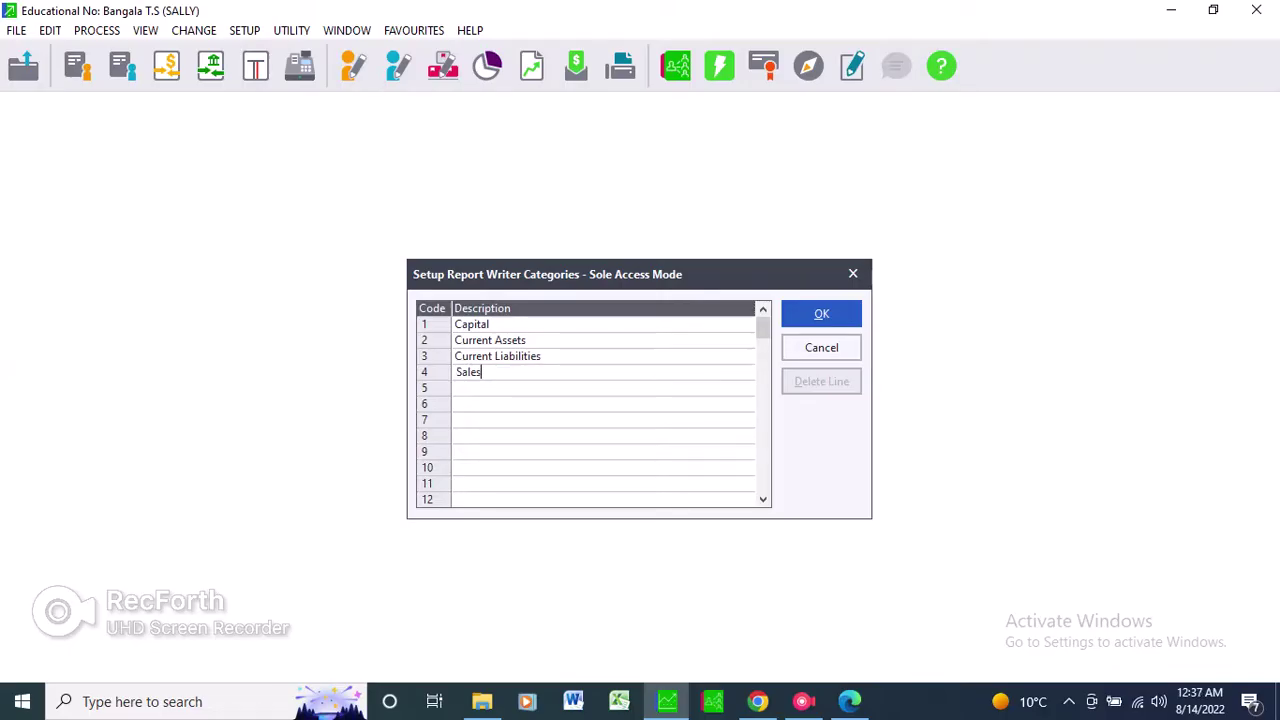
key("Return")
Add Cost of sales, Incomes and Expenses as categories 5–7 and save the categories.
type("Costof")
key("BackSpace")
key("BackSpace")
type("of sales")
left_click(458, 403)
type("Ince")
type("omes")
key("BackSpace")
key("BackSpace")
key("BackSpace")
key("BackSpace")
key("BackSpace")
type("omes")
key("Return")
type("Expenses")
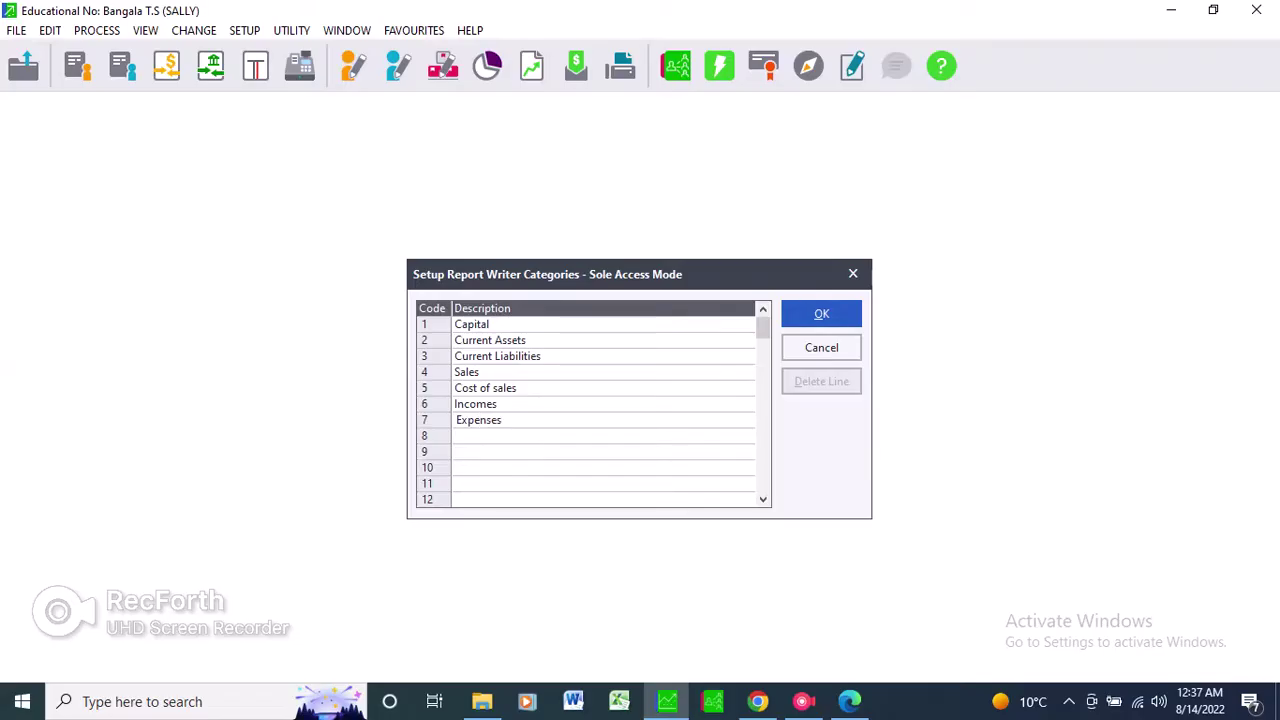
key("Return")
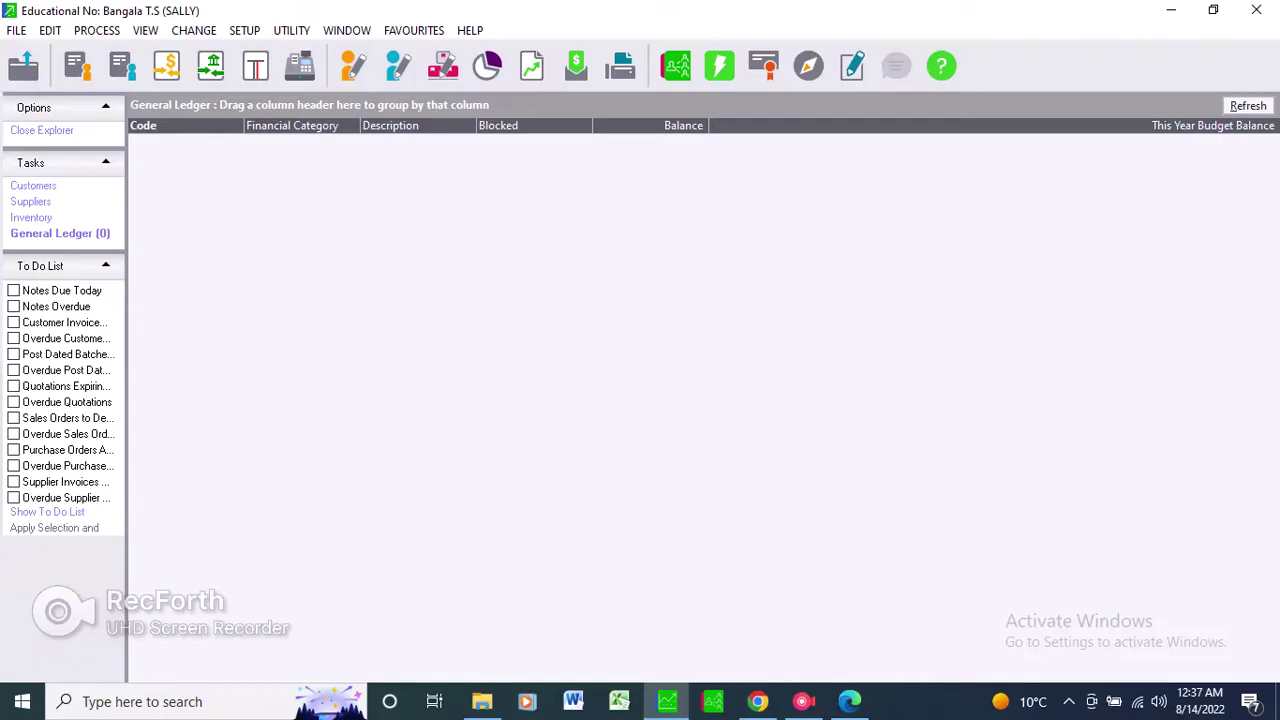
Open the Report Writer Categories listing via View > General Ledger > Listings, printing to Screen.
key("alt+v")
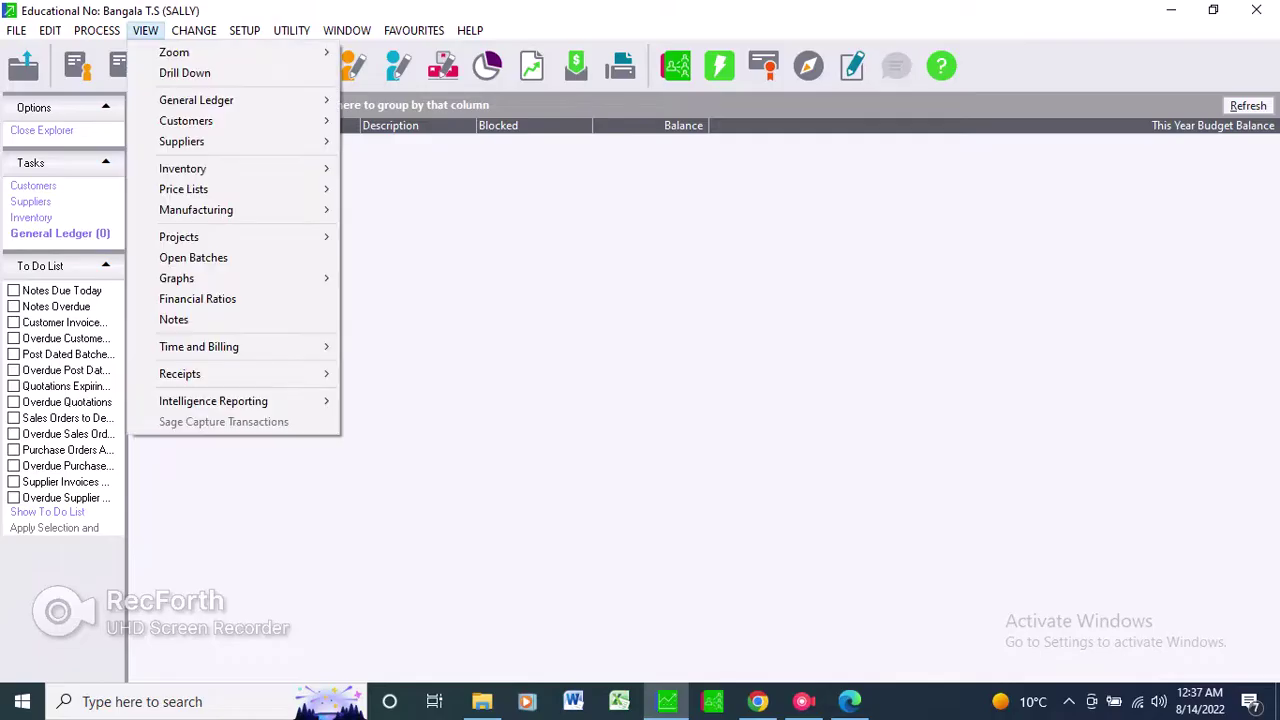
key("Right")
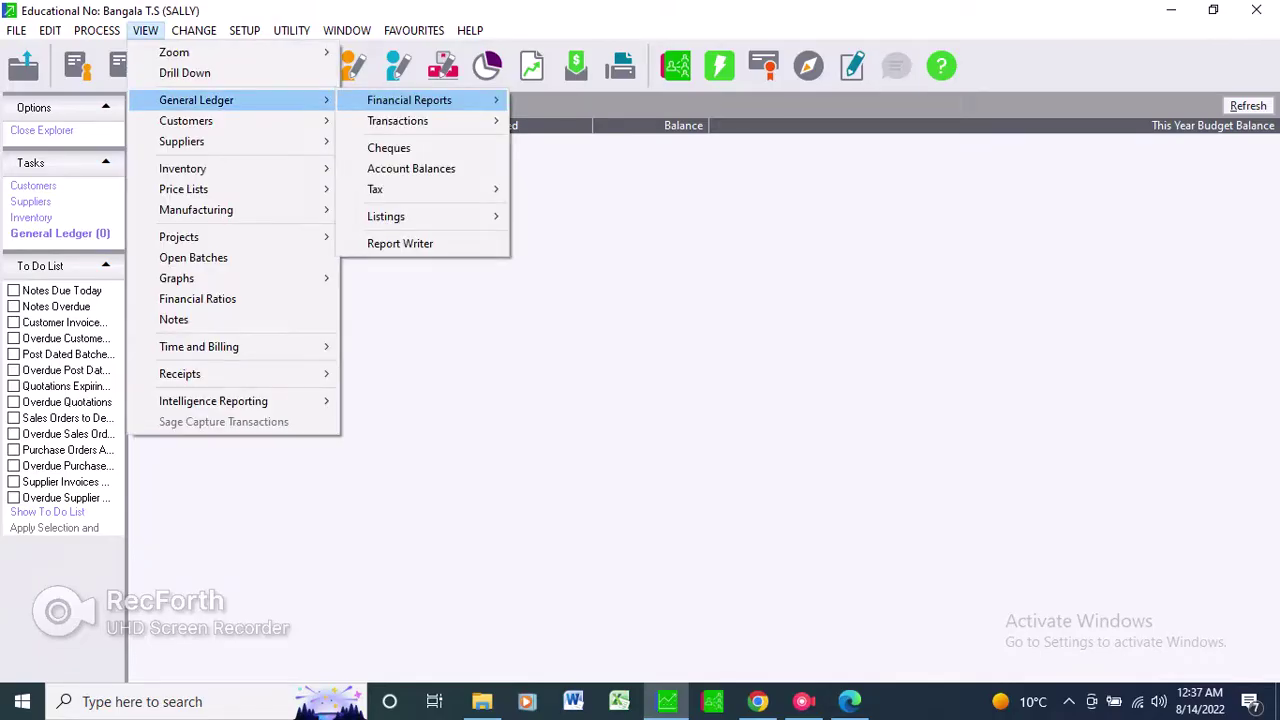
key("Right")
key("Left")
key("Up")
key("Up")
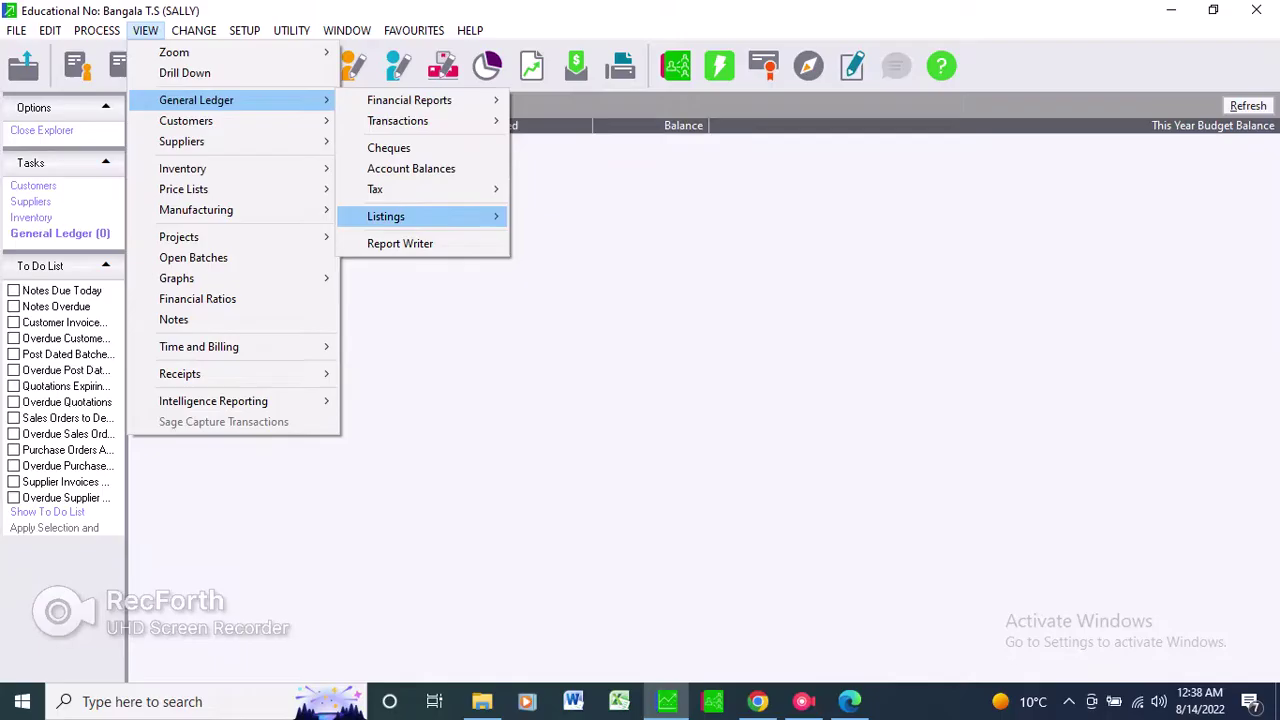
key("Right")
key("Down")
key("Down")
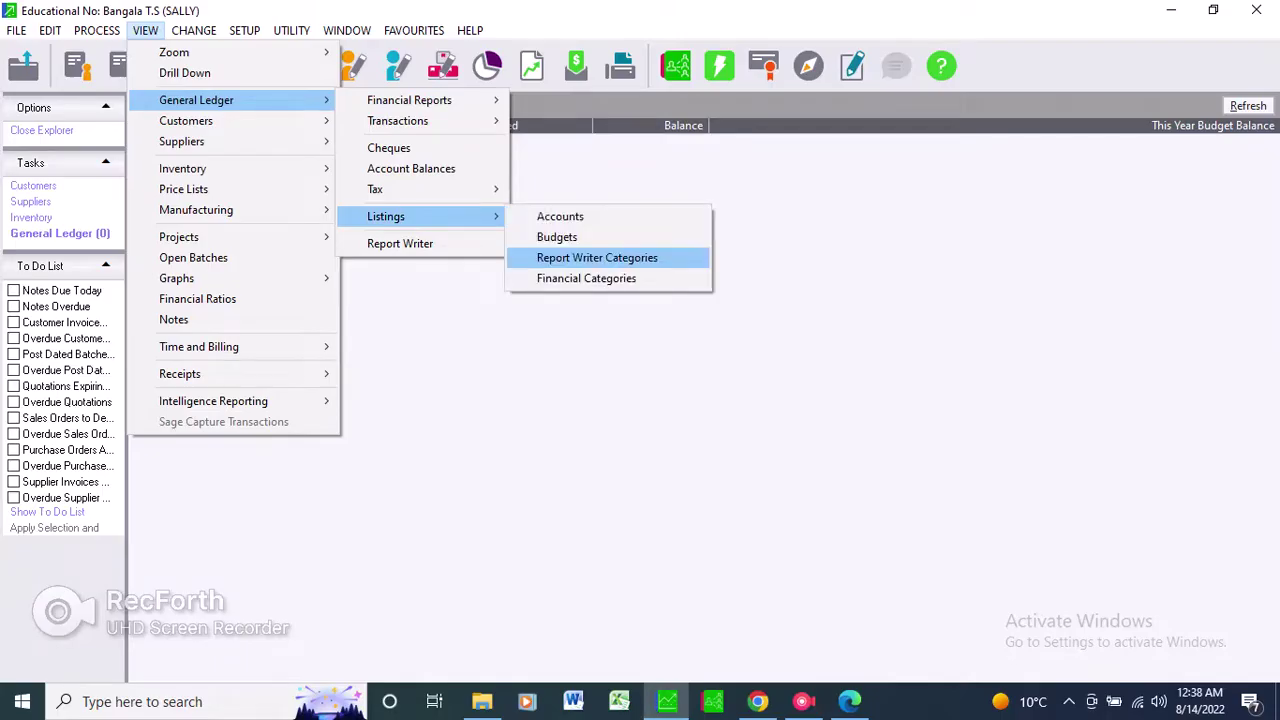
key("Return")
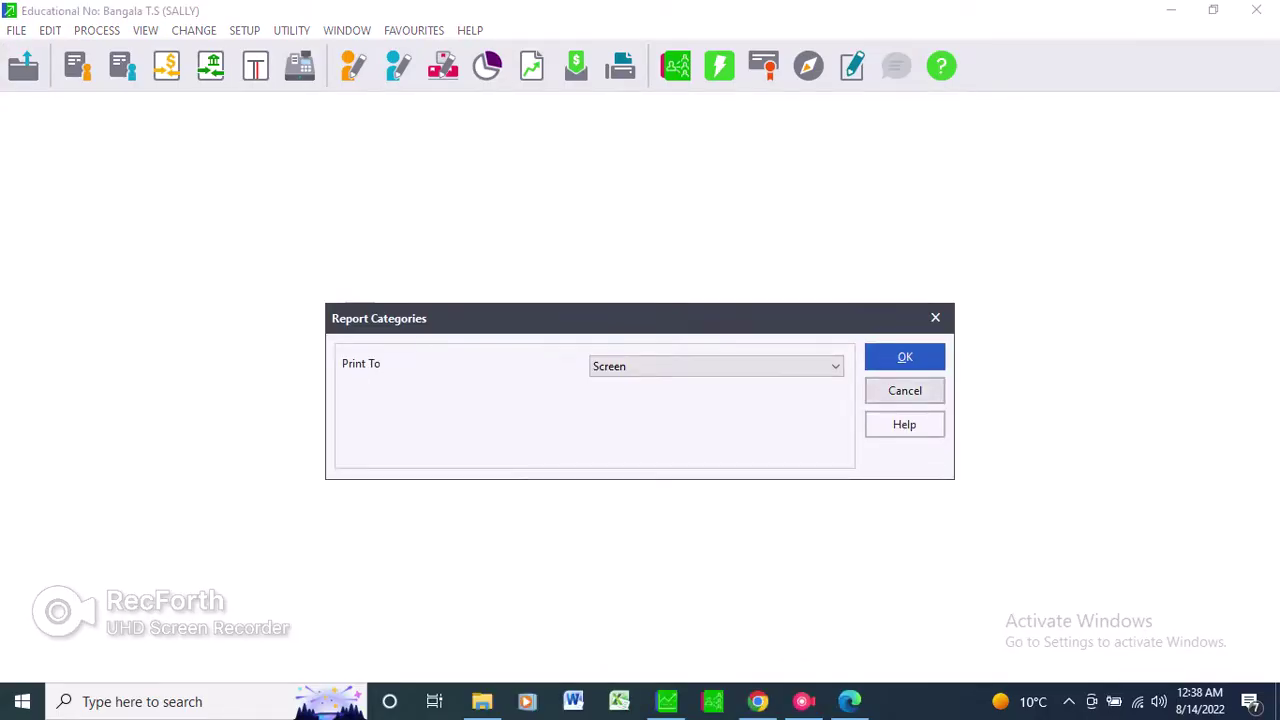
Preview the seven-category Report Writer Category List on screen, then close it.
key("Return")
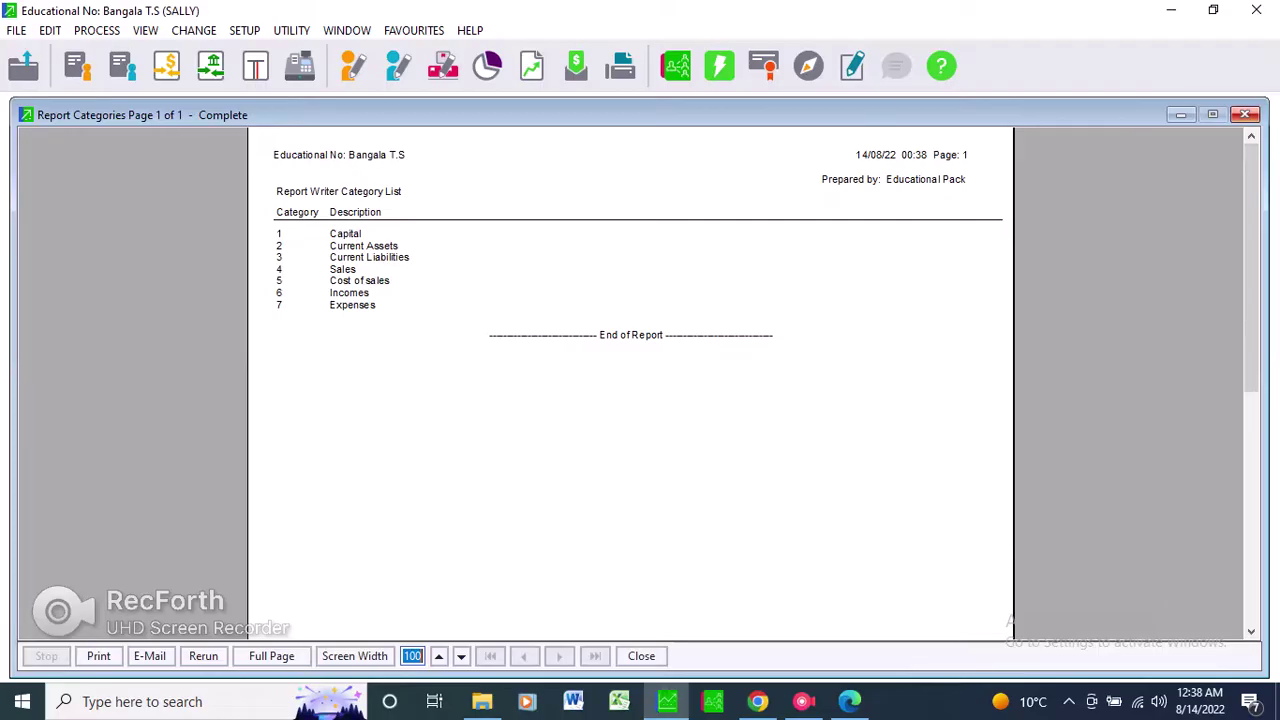
left_click(1245, 114)
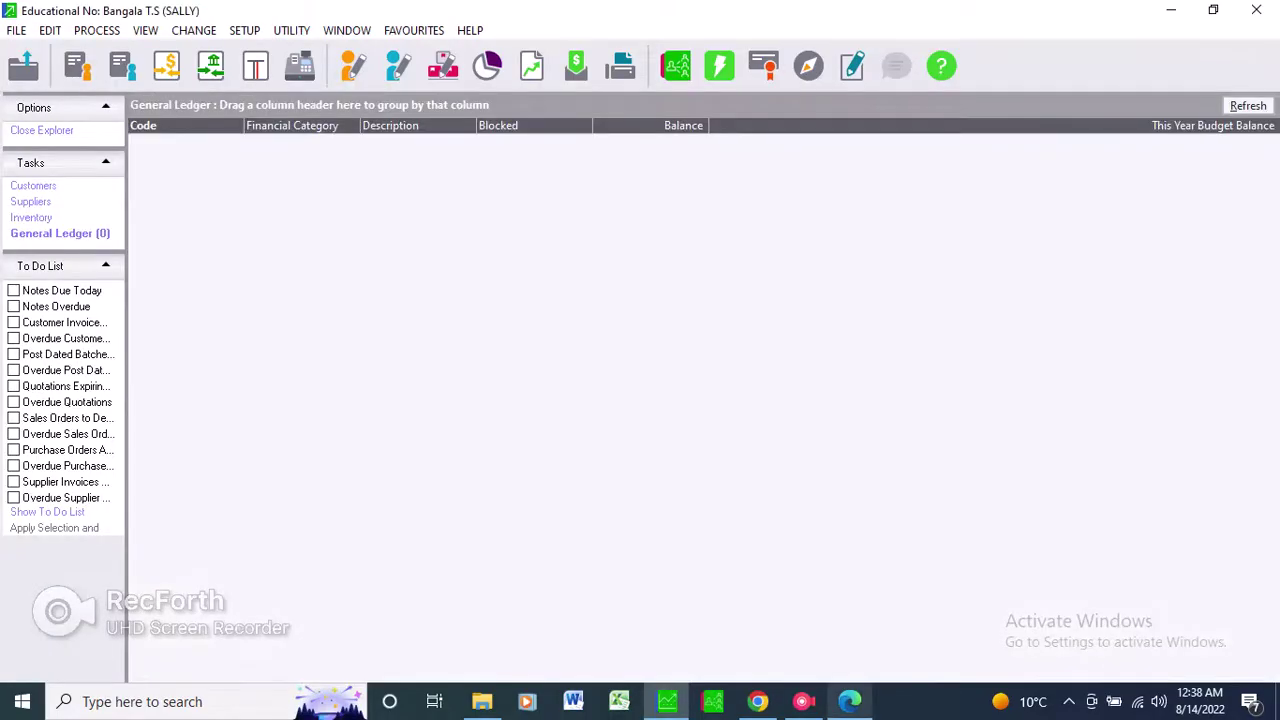
After checking the question paper, choose Setup > Entry Types to reach its password prompt.
key("alt+Tab")
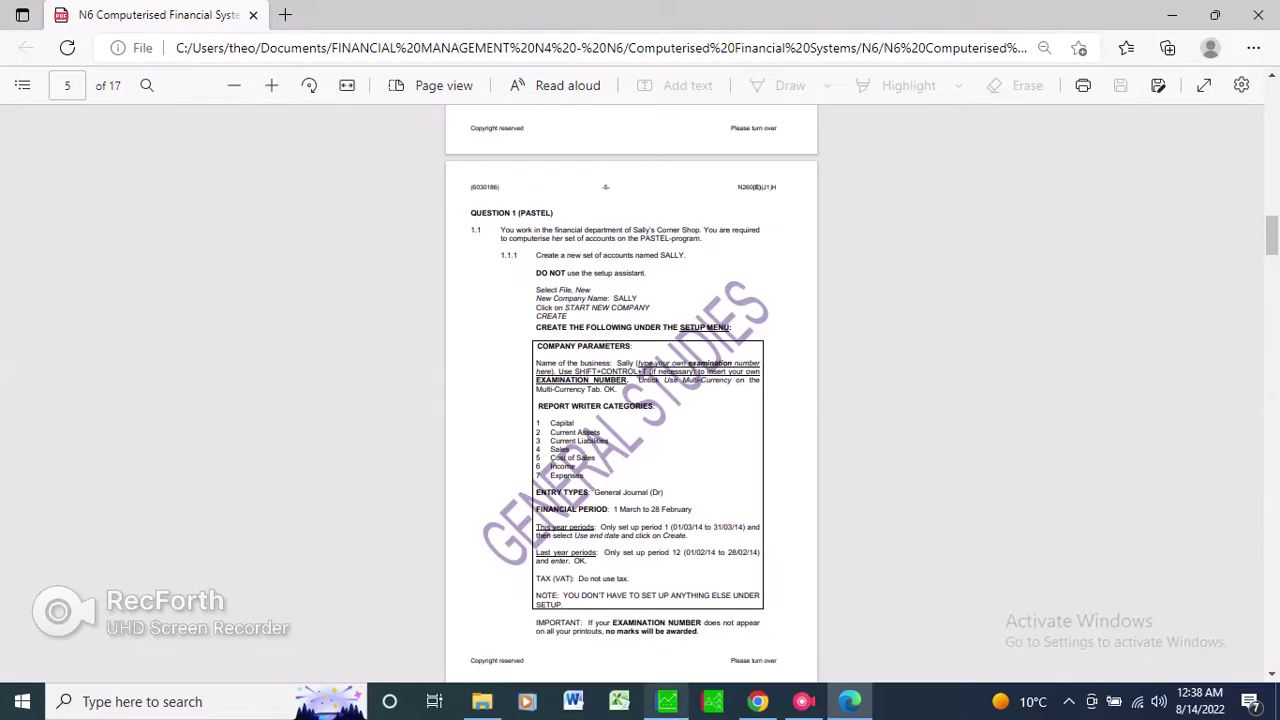
left_click(666, 701)
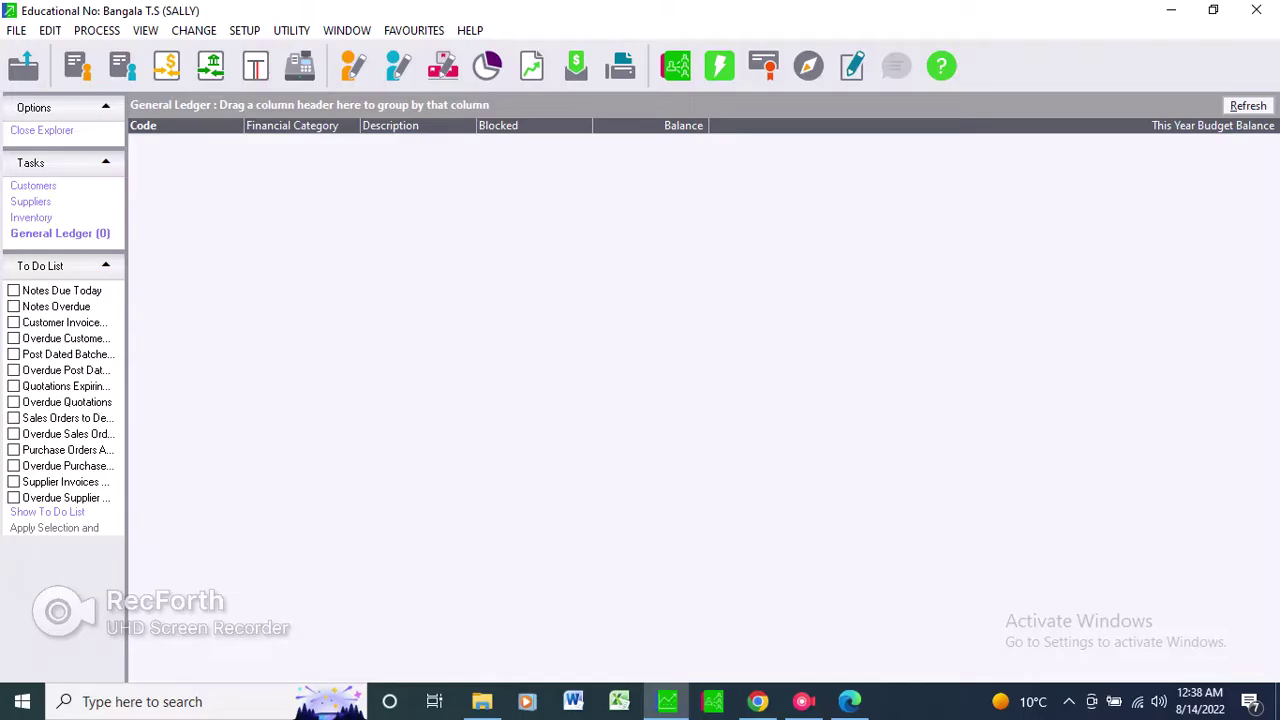
key("alt+s")
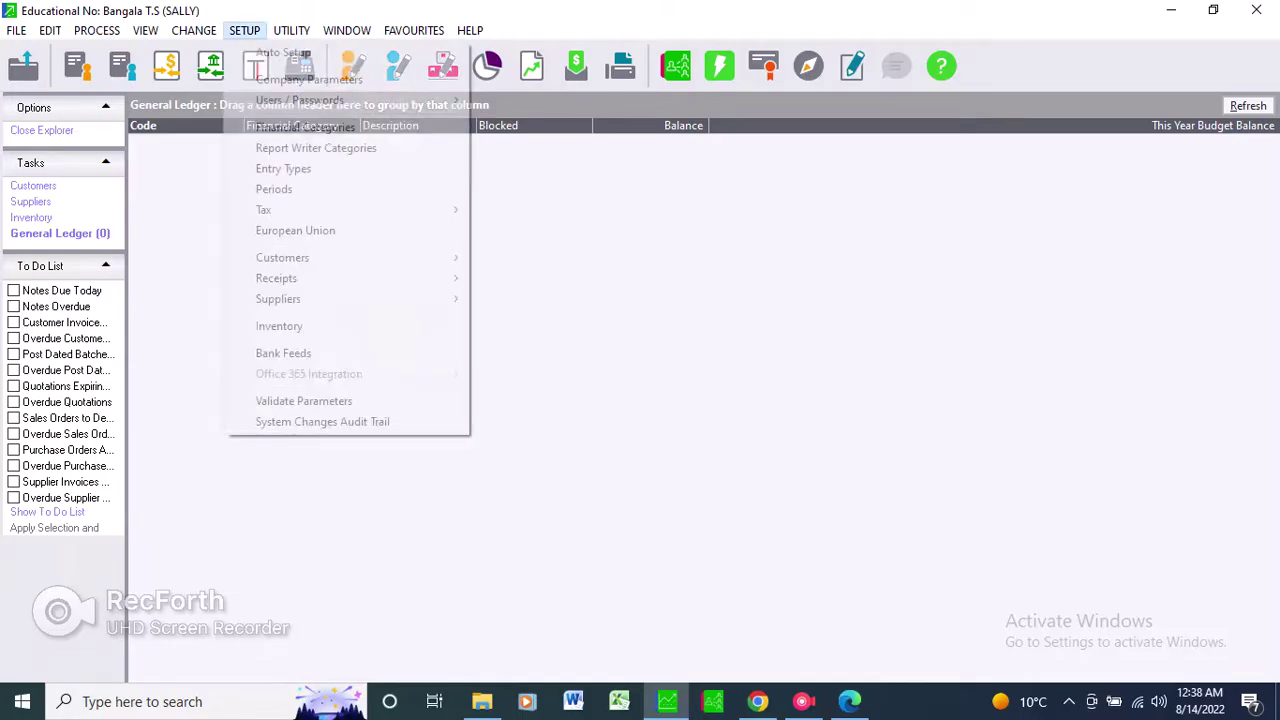
key("Down")
key("Down")
key("Down")
key("Down")
key("Return")
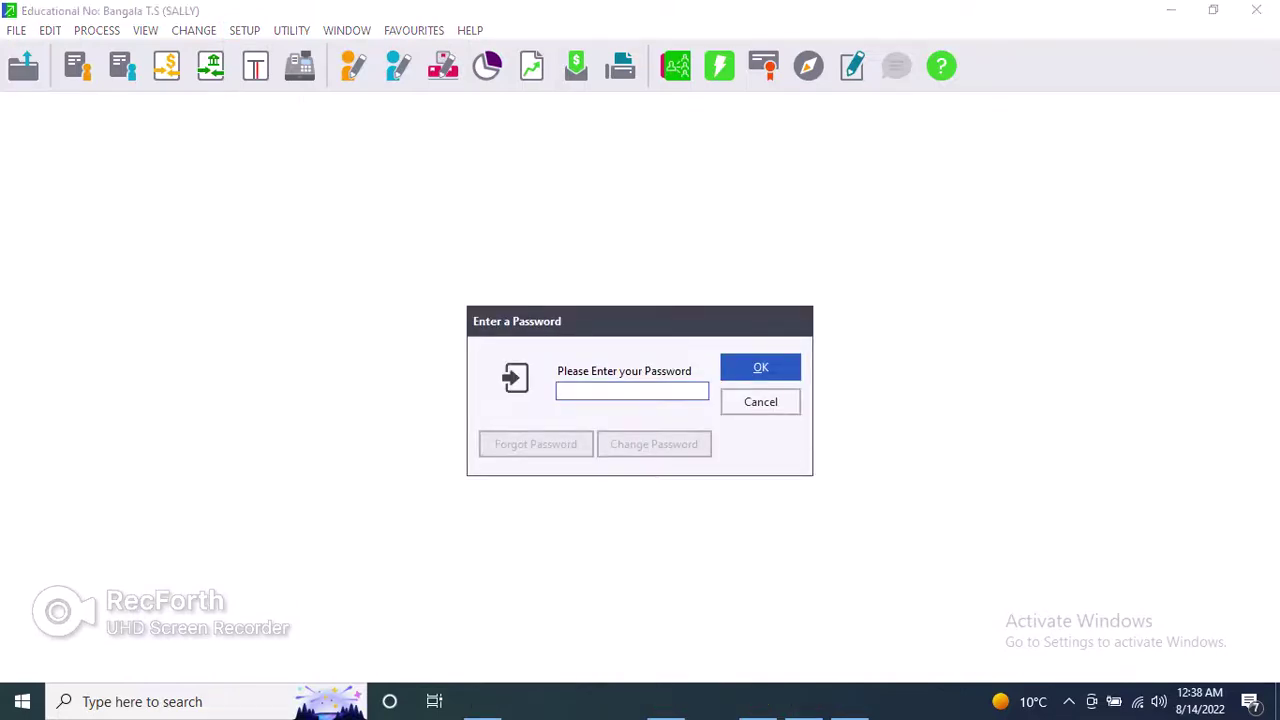
Enter the setup password, describe entry type 1 as 'General Journal' and save.
type("a")
key("Return")
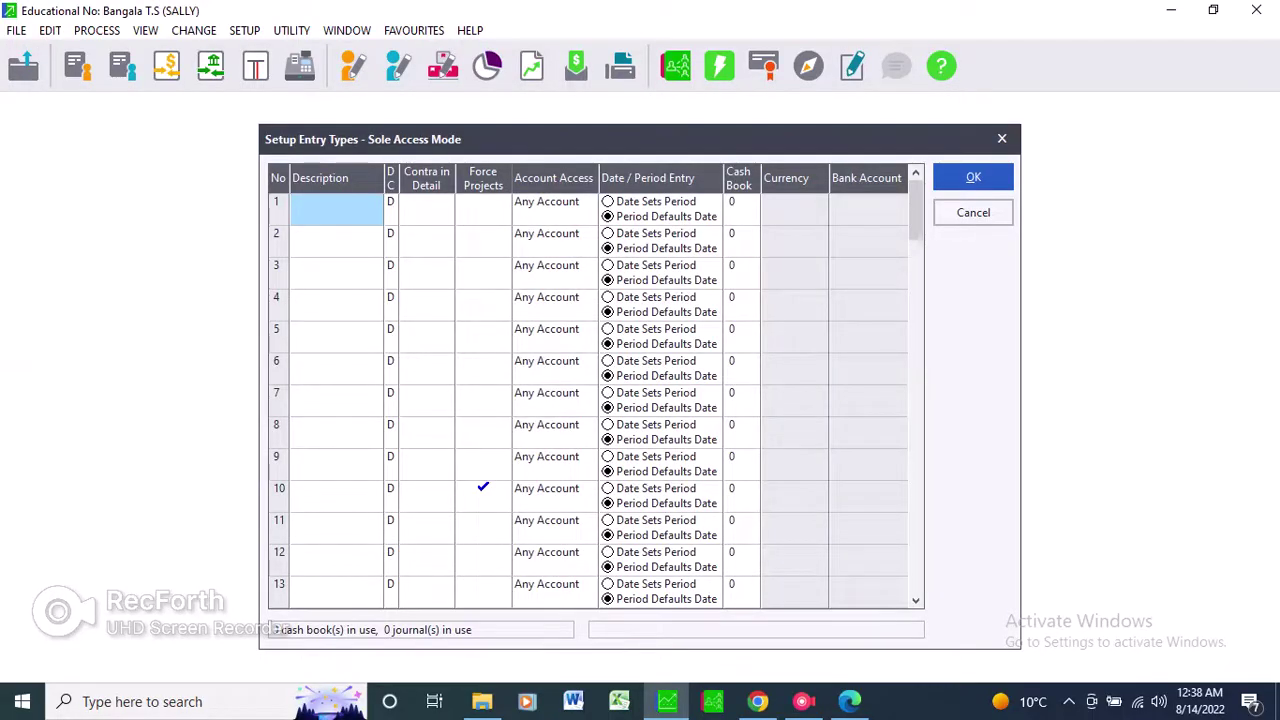
type("Gener")
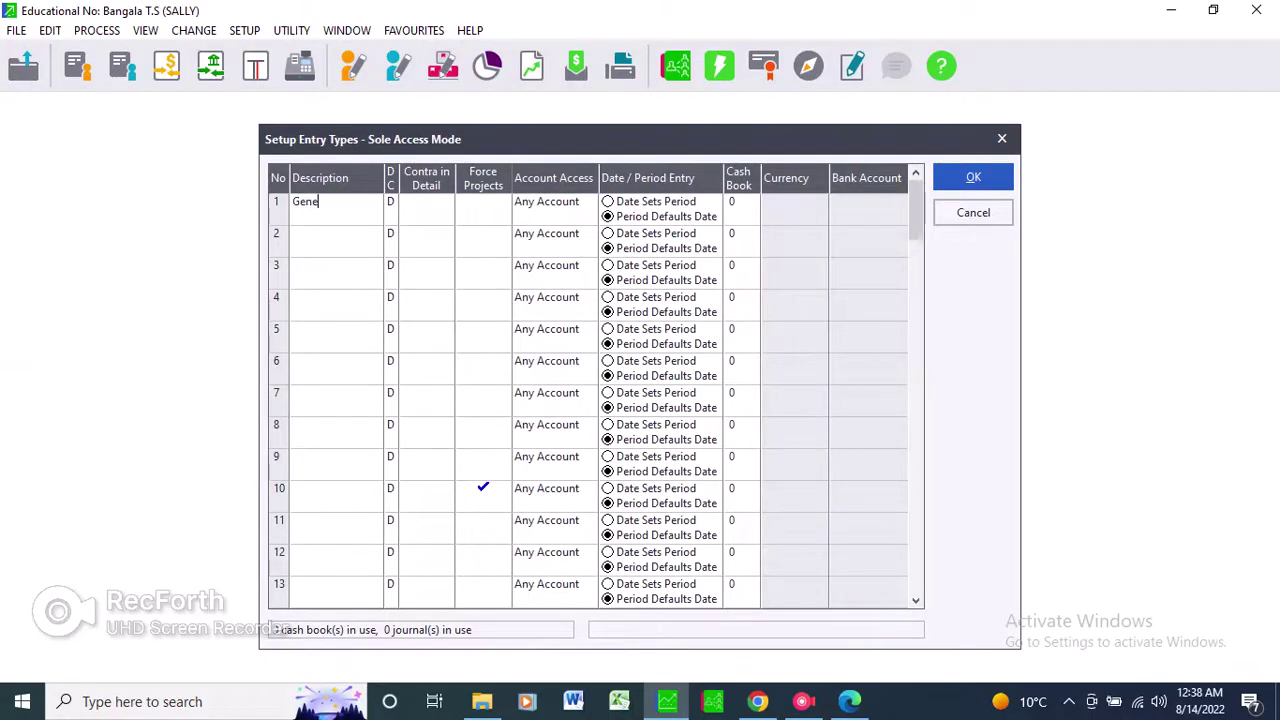
type("al Journal")
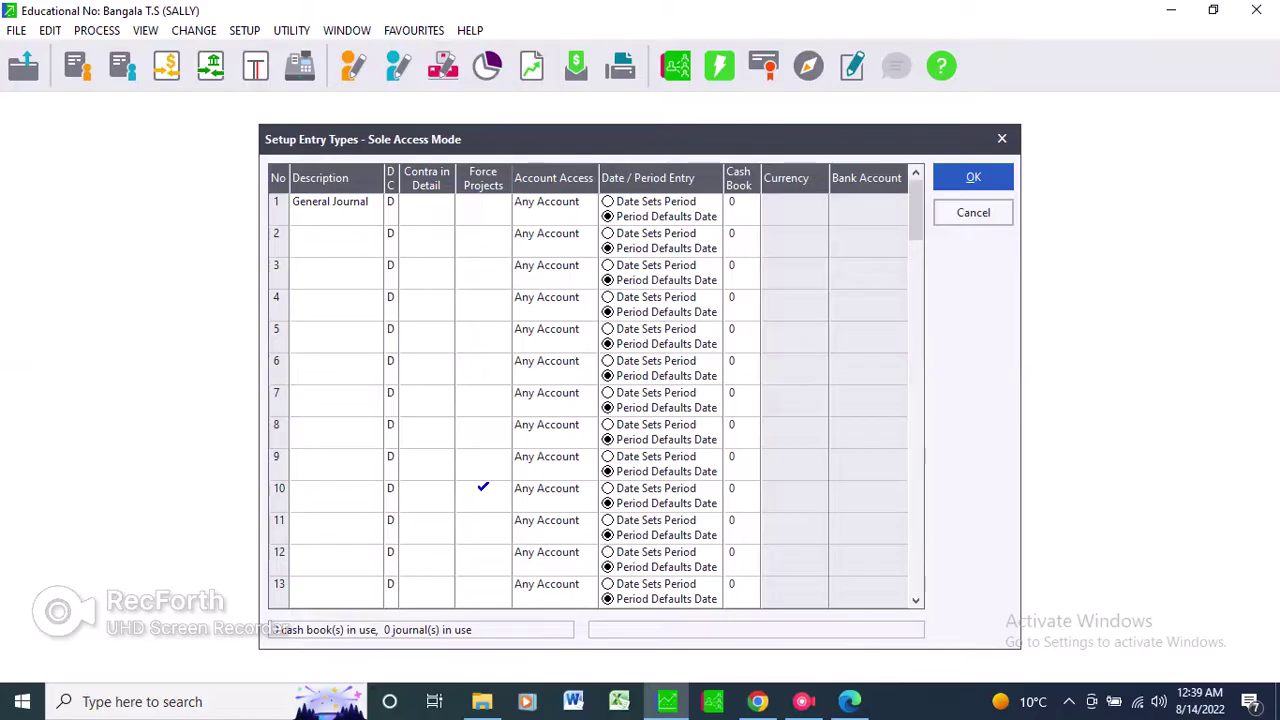
left_click(973, 177)
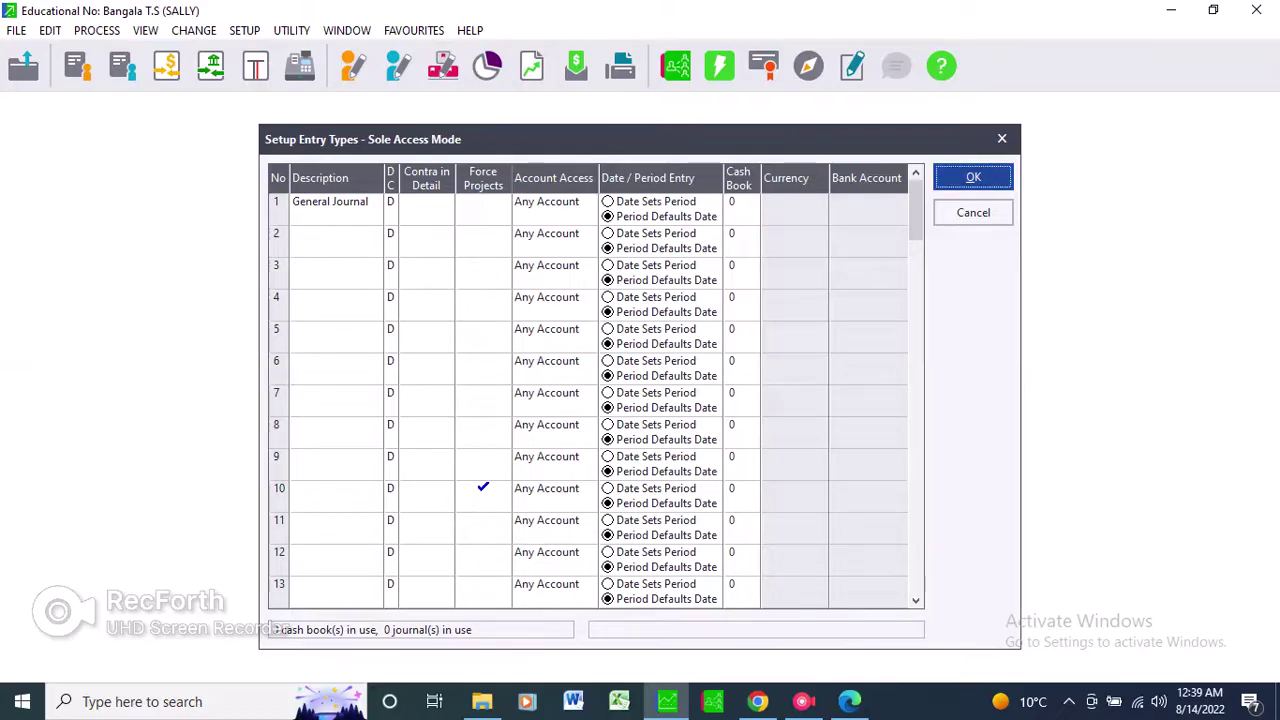